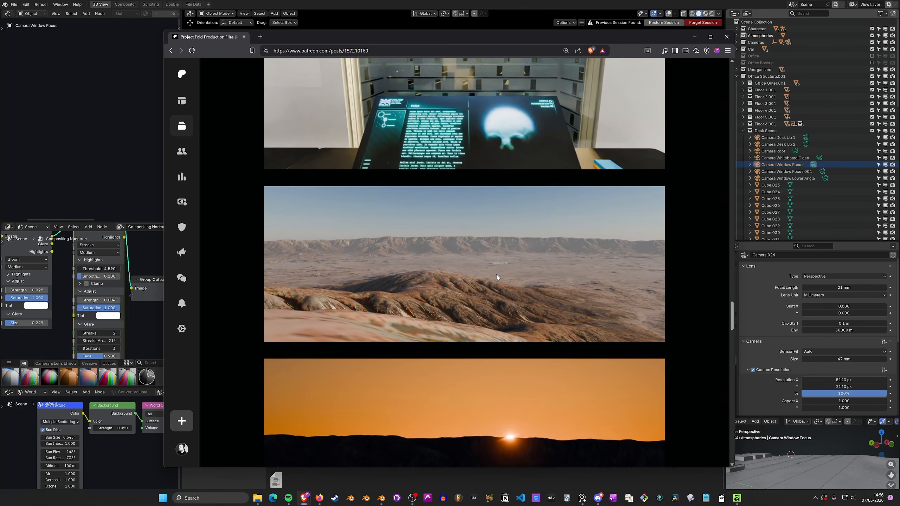
Step: Examine the rendered stills in the Project Fold Production Files post, from the airstrip figure to the aerial terrain view
scroll(527, 273, down, 4)
scroll(525, 280, up, 4)
scroll(510, 284, up, 3)
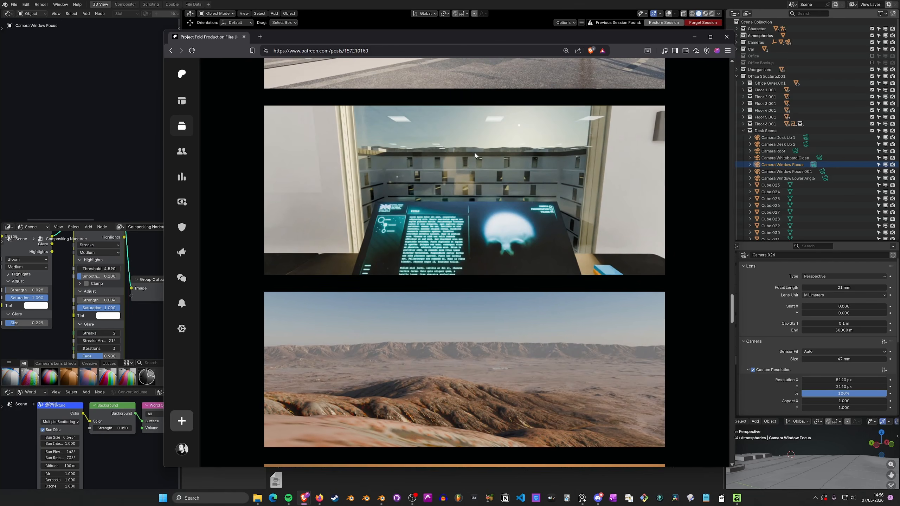
scroll(475, 156, up, 4)
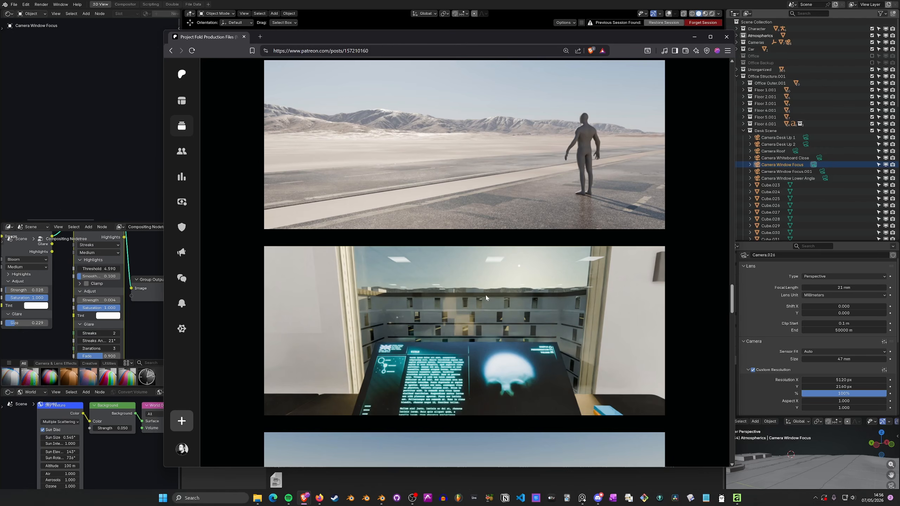
scroll(390, 294, down, 9)
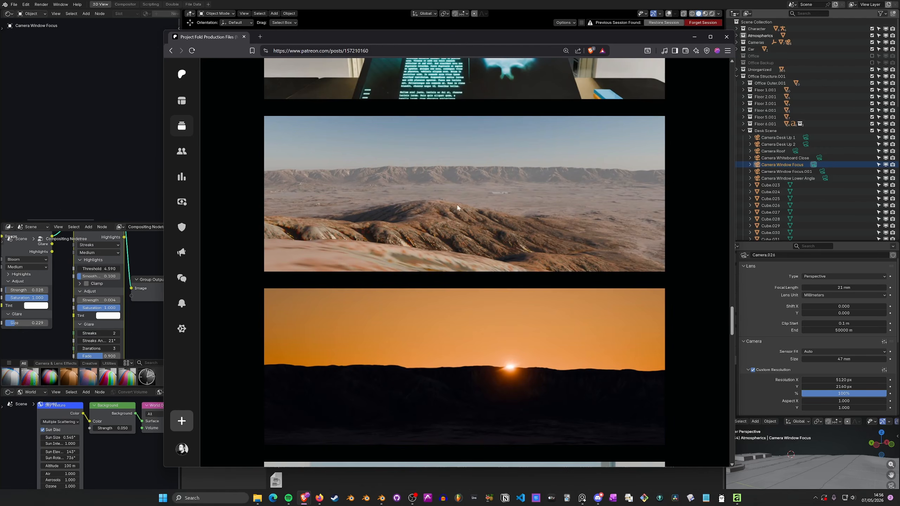
scroll(560, 308, down, 4)
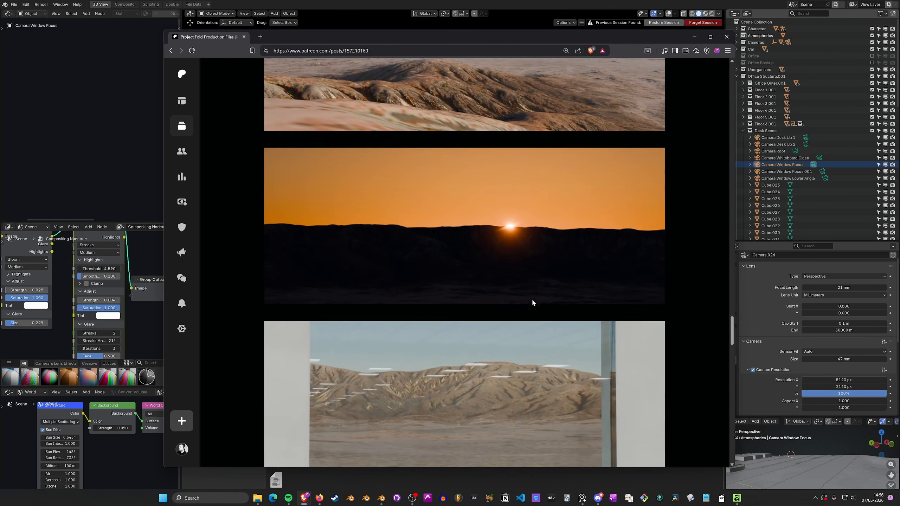
scroll(460, 237, down, 4)
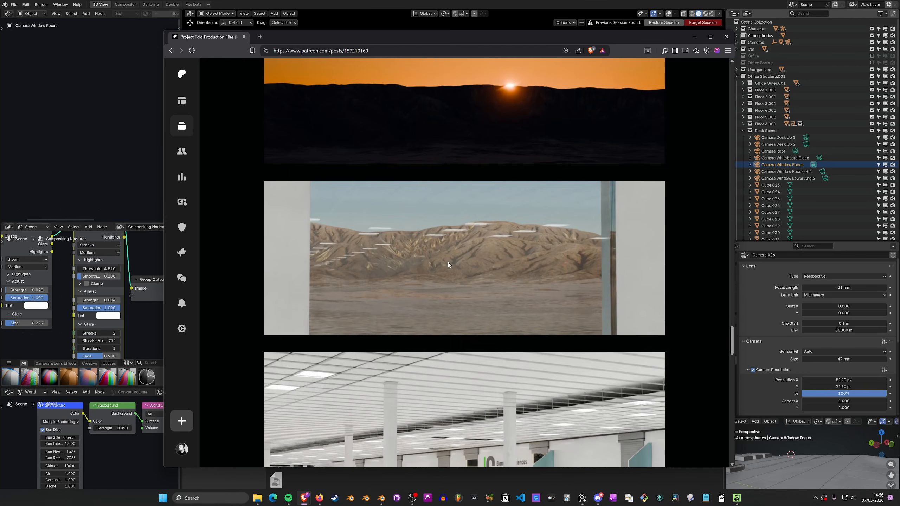
scroll(467, 261, down, 1)
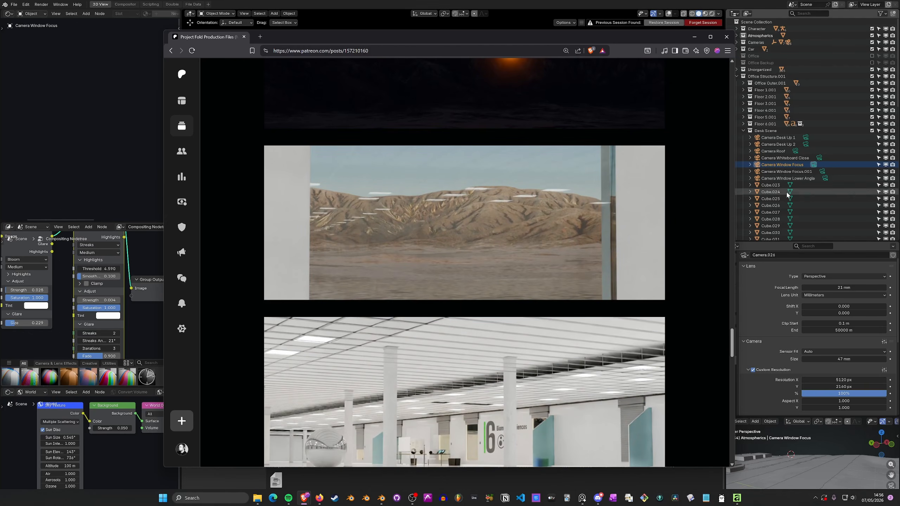
scroll(493, 259, down, 7)
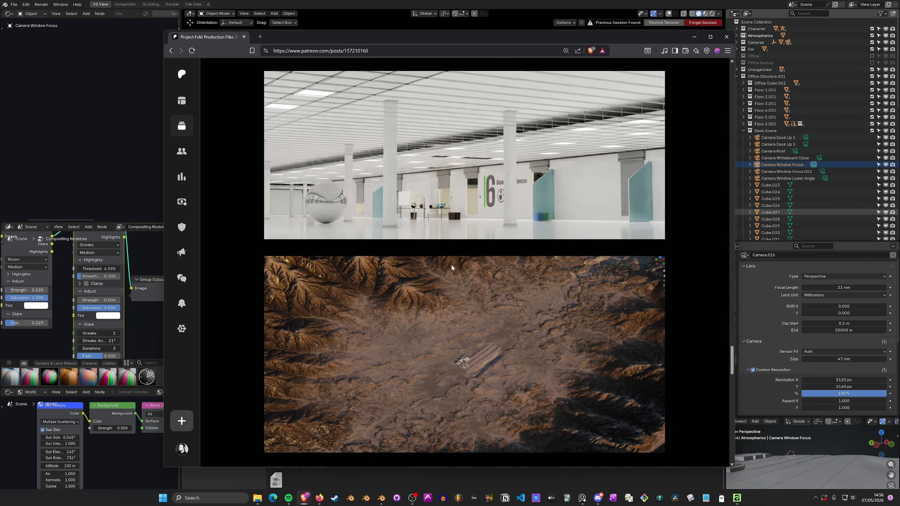
scroll(453, 305, down, 1)
scroll(459, 303, down, 6)
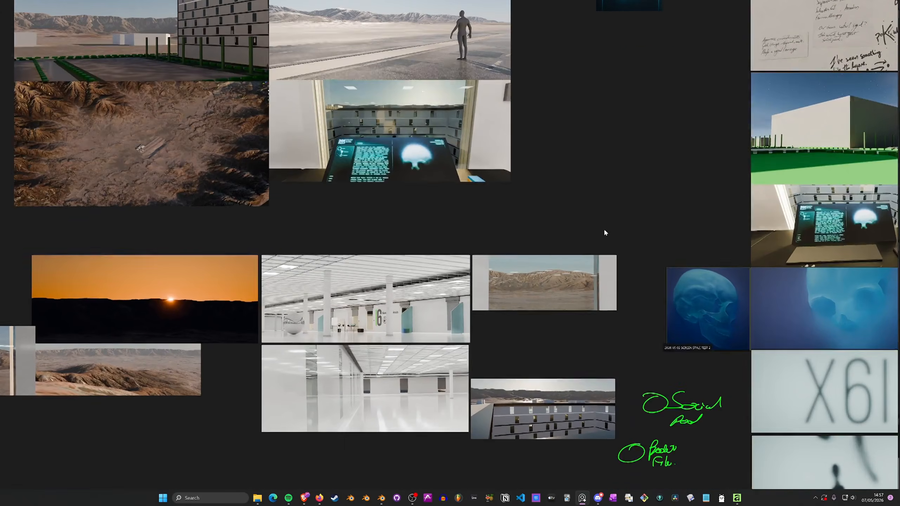
Step: Examine the terminal interface screens on the reference board, including the Virtual Terminal Login and Ingesting Data images
scroll(436, 236, up, 4)
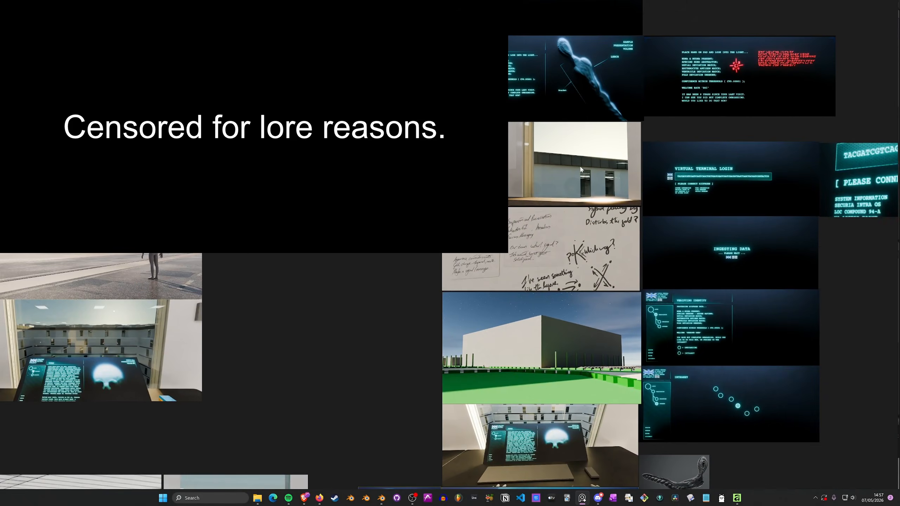
middle_drag(581, 170, 508, 312)
scroll(503, 330, up, 4)
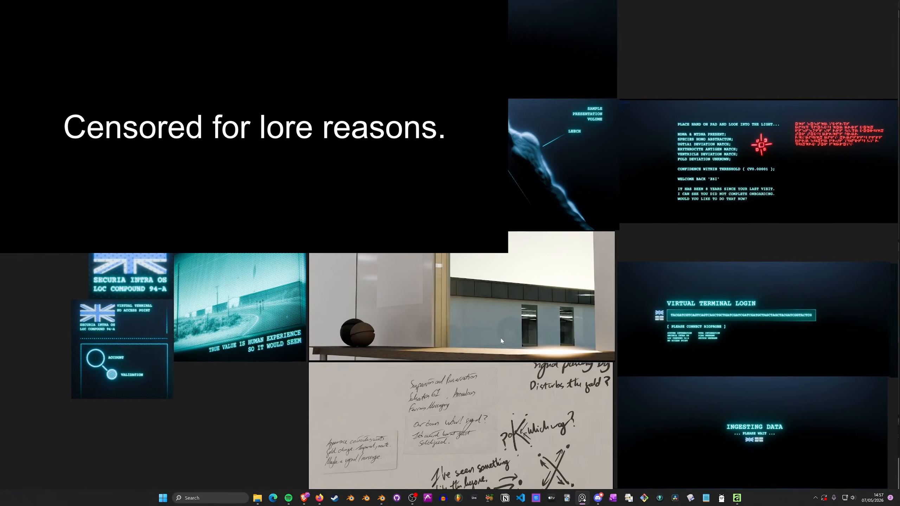
middle_drag(542, 225, 460, 253)
middle_drag(622, 310, 442, 215)
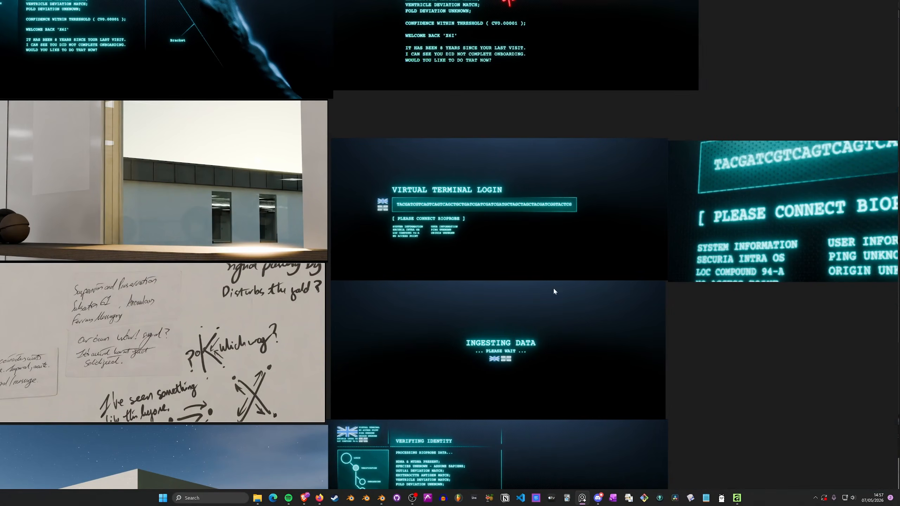
scroll(524, 322, up, 3)
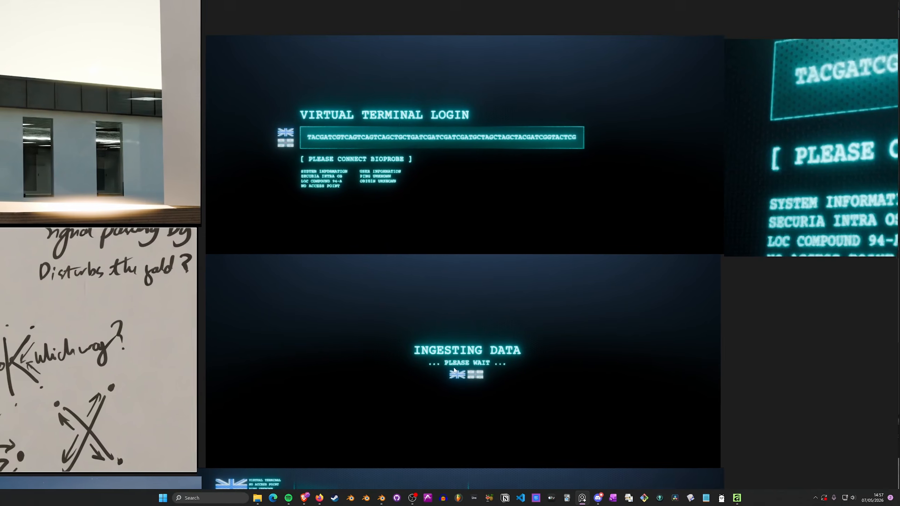
middle_drag(564, 326, 779, 326)
scroll(779, 326, down, 4)
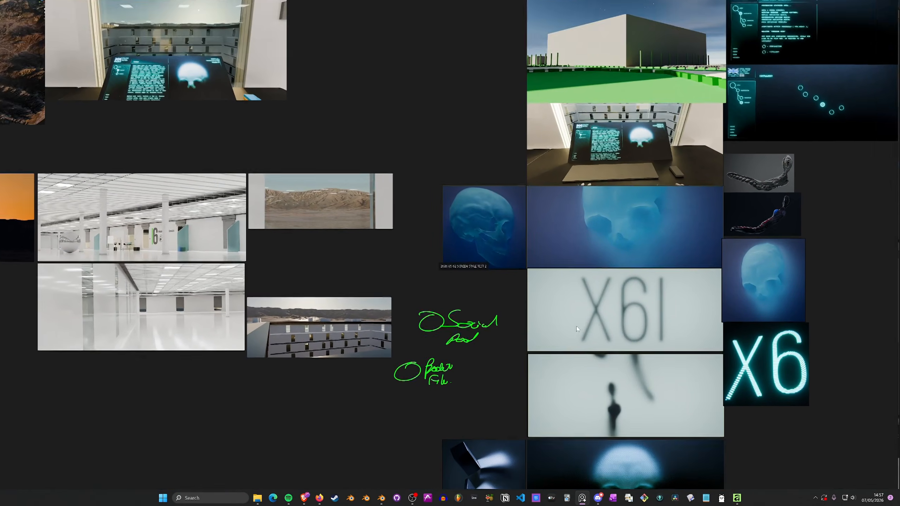
Step: Examine the environment renders on the reference board, inspecting the desk terminal scene by the window up close
middle_drag(576, 326, 684, 470)
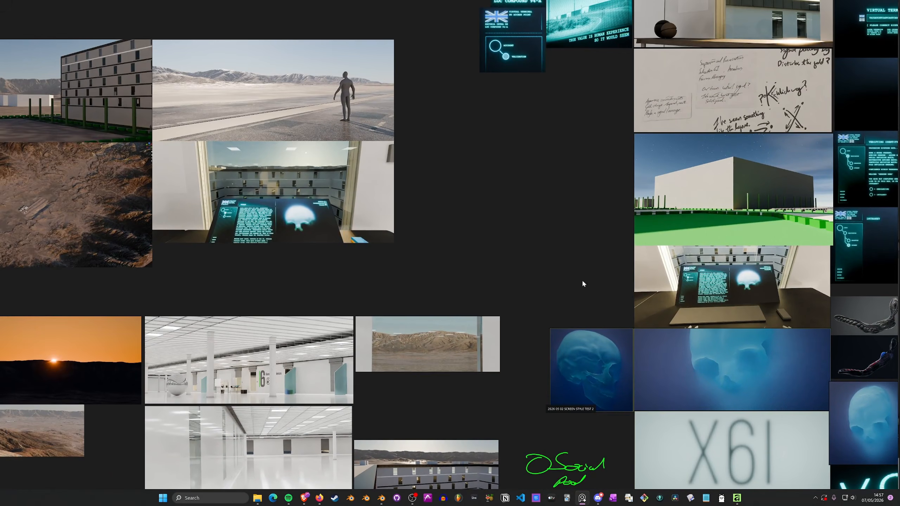
middle_drag(589, 279, 419, 326)
middle_drag(595, 212, 496, 304)
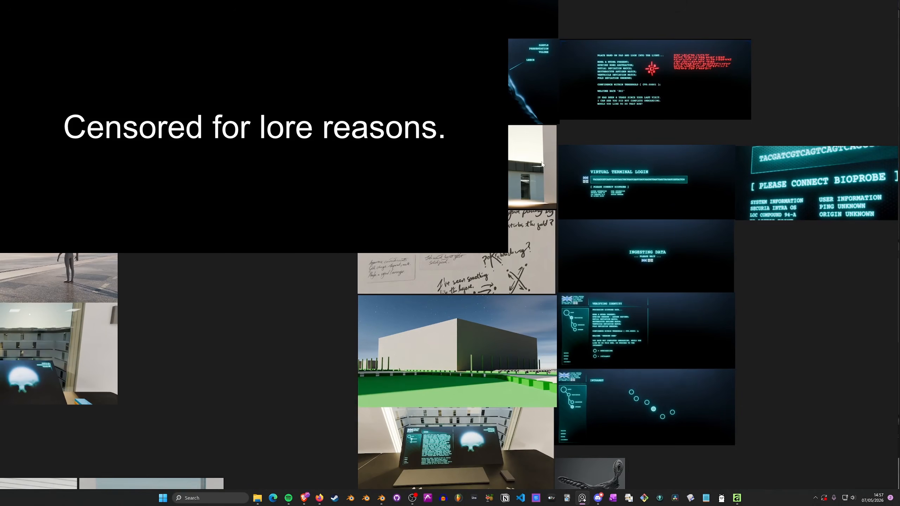
middle_drag(335, 395, 537, 285)
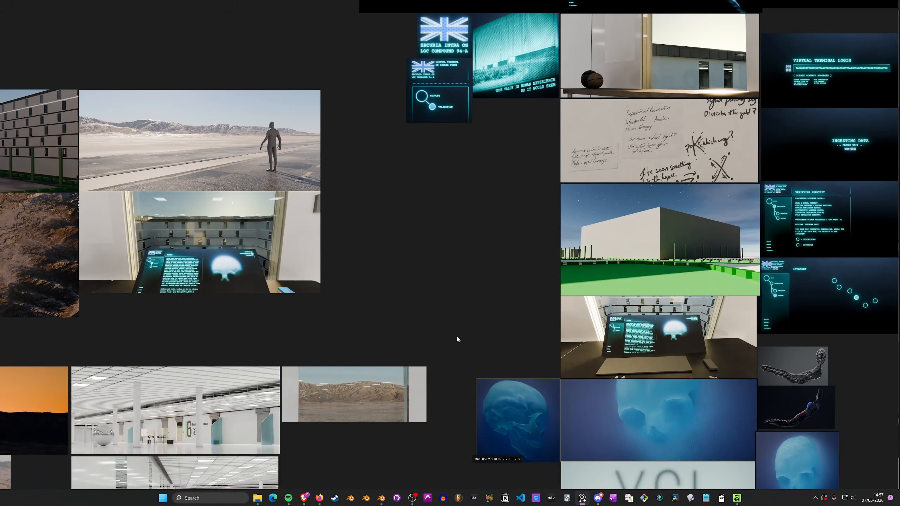
middle_drag(244, 396, 364, 331)
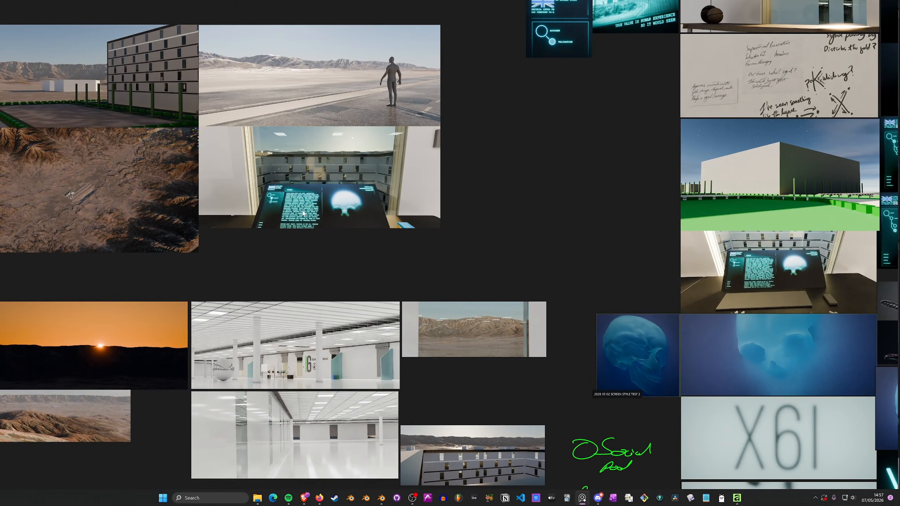
scroll(302, 220, up, 8)
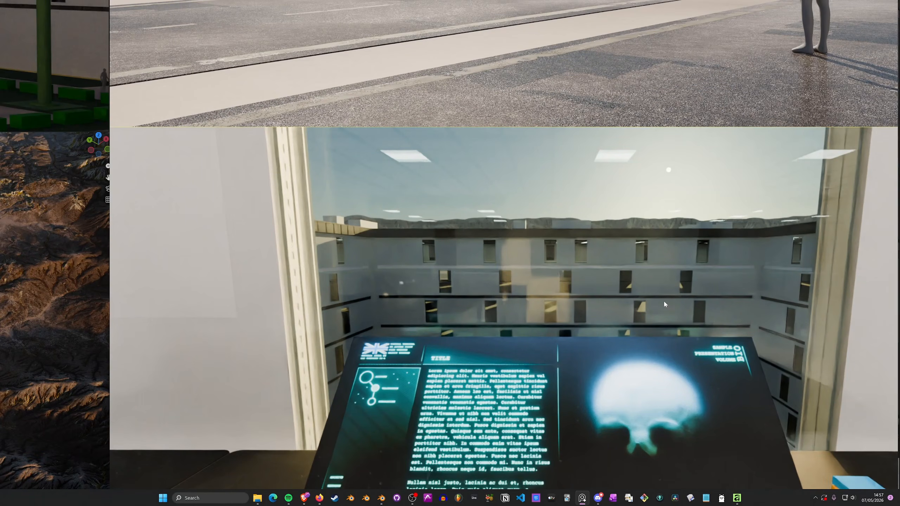
scroll(380, 296, down, 10)
middle_drag(567, 280, 397, 191)
middle_drag(508, 285, 571, 152)
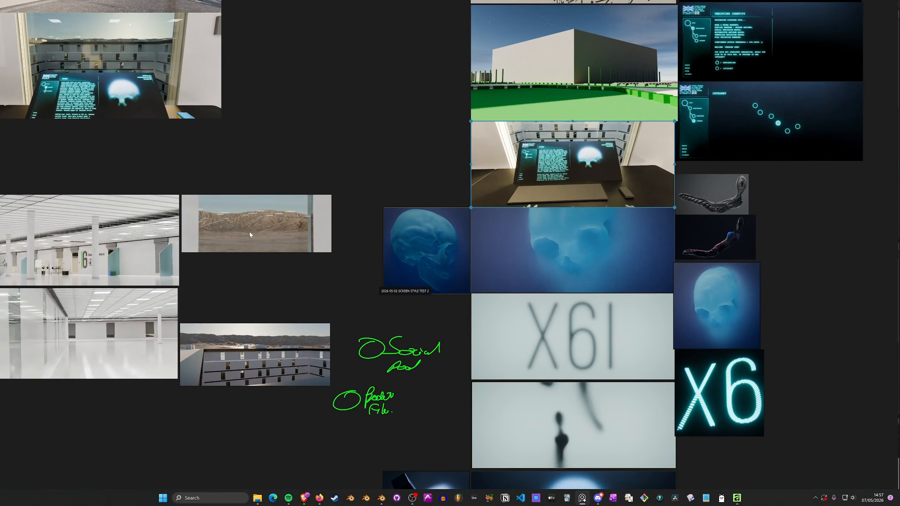
click(592, 418)
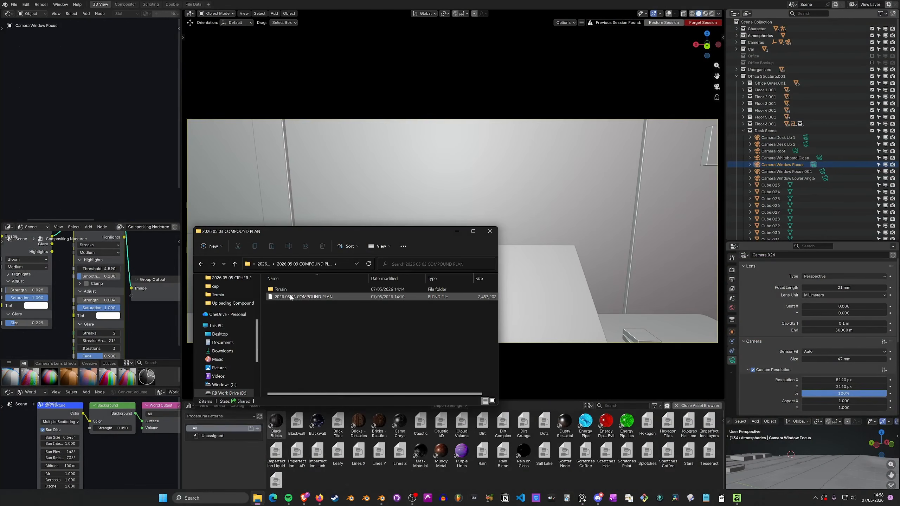
Step: Open the AO image from the Terrain folder inside 2026 05 03 COMPOUND PLAN
click(289, 299)
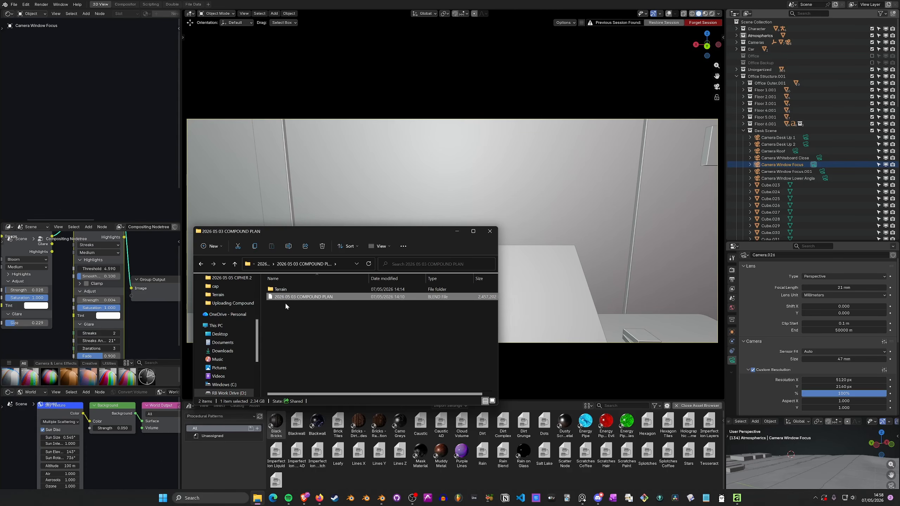
double_click(281, 289)
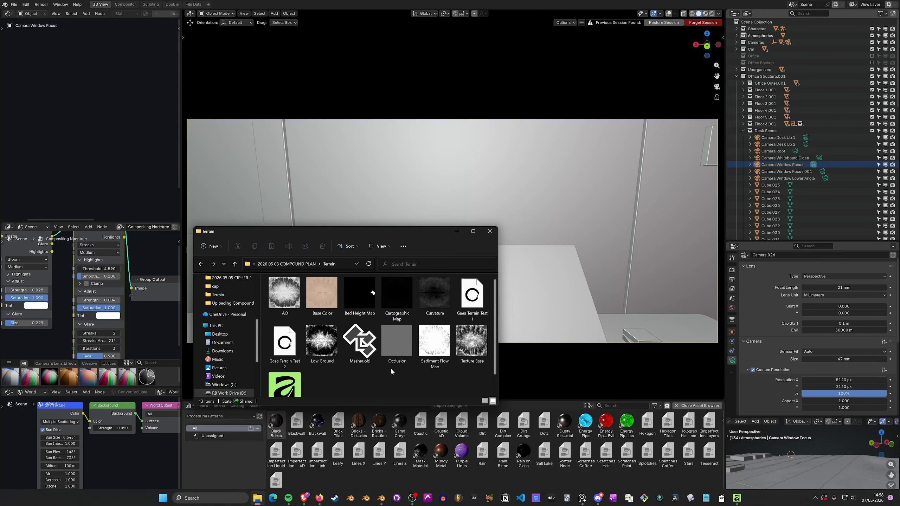
double_click(284, 294)
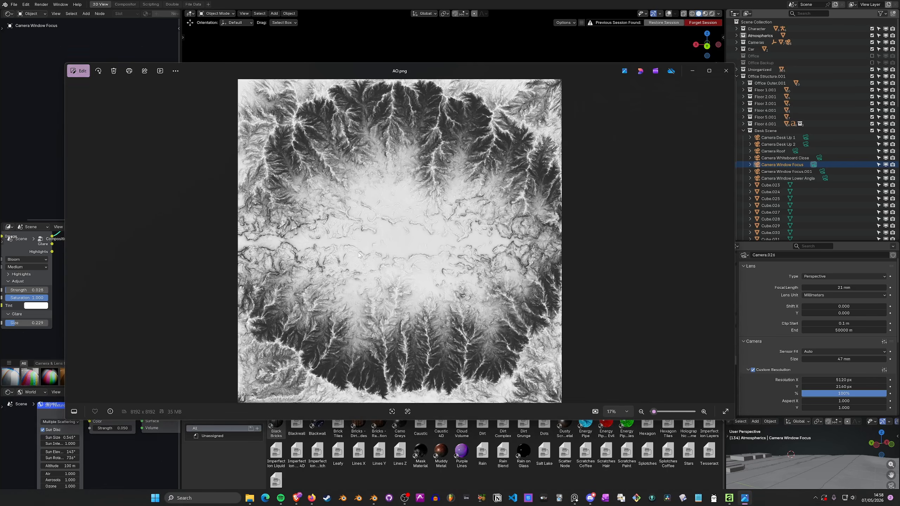
Step: Examine the ridge and erosion detail of the terrain's ambient occlusion map at close range
scroll(399, 235, up, 3)
drag(399, 223, 403, 313)
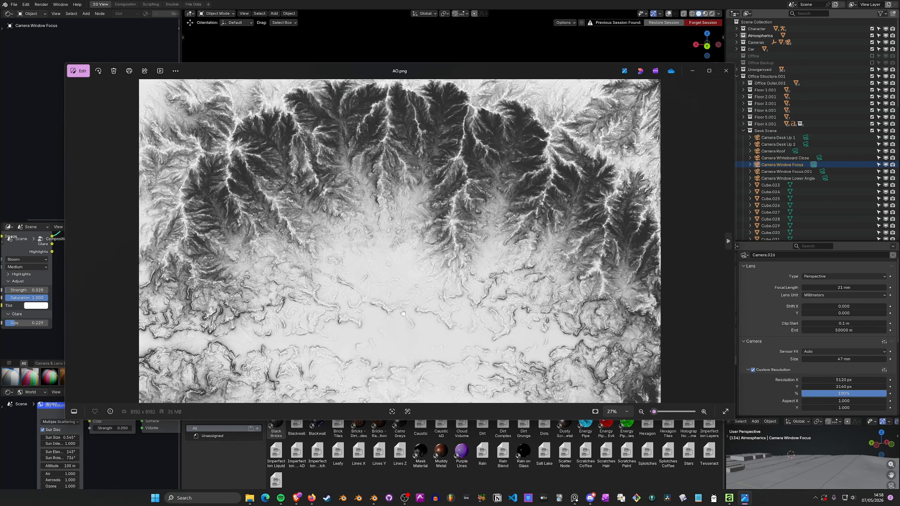
scroll(347, 206, up, 4)
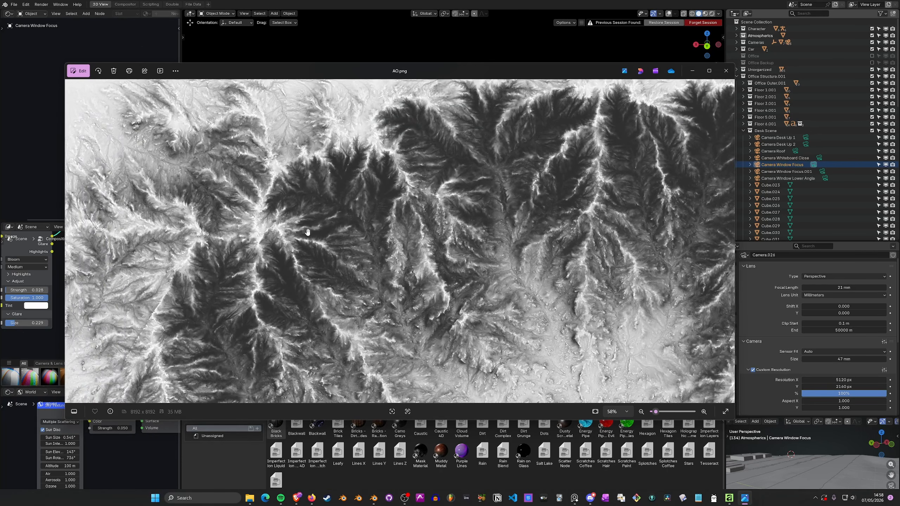
scroll(308, 233, up, 5)
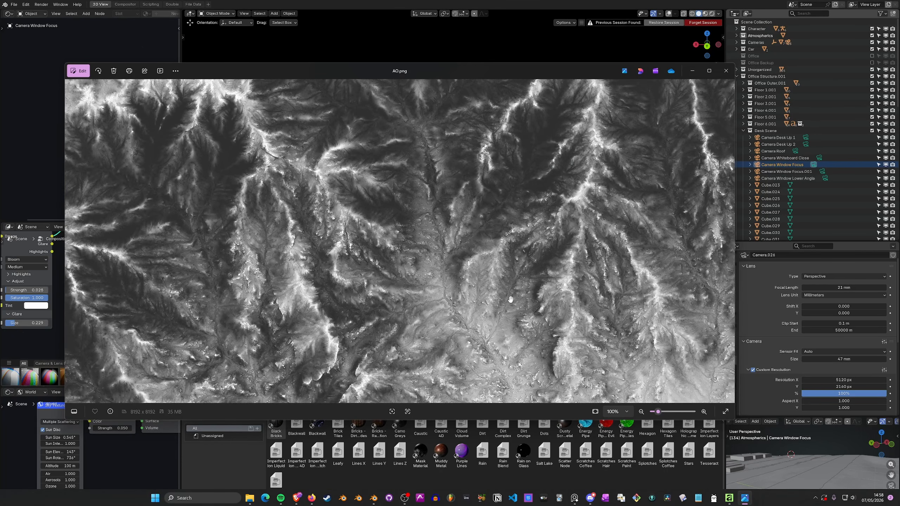
scroll(299, 298, up, 7)
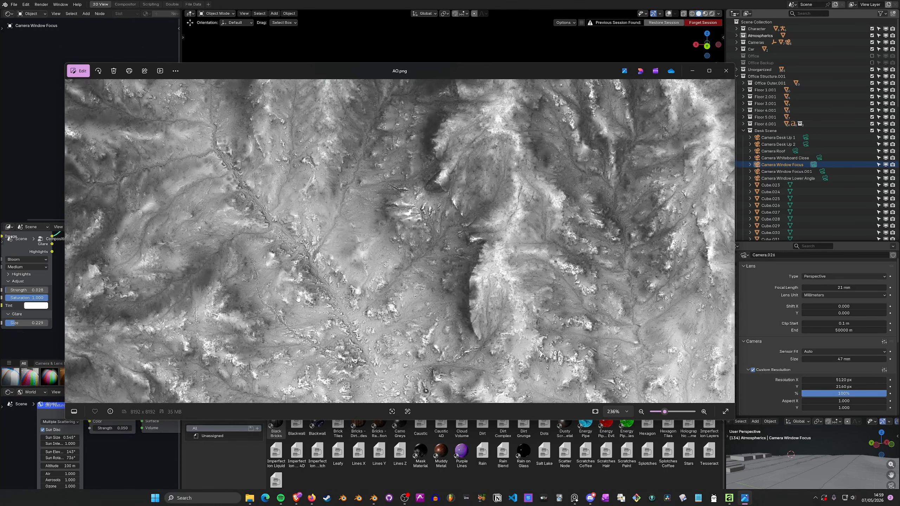
scroll(298, 299, down, 2)
scroll(494, 270, down, 2)
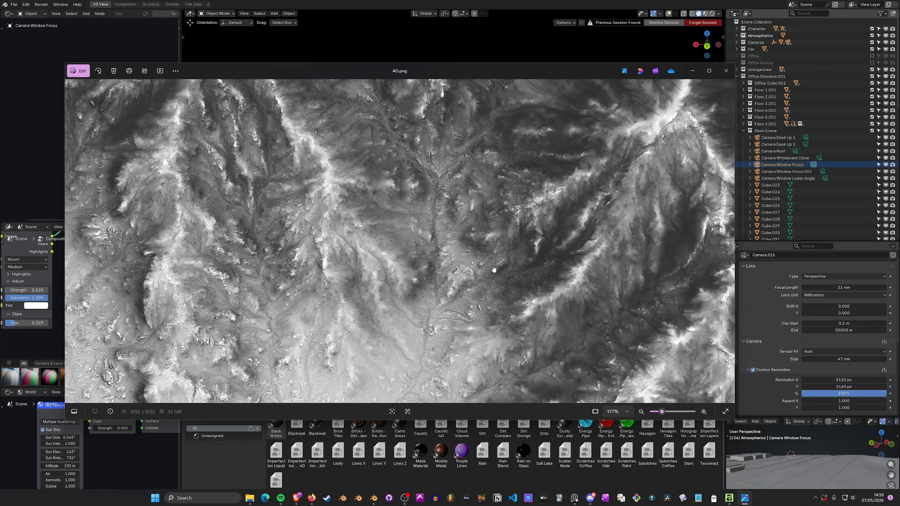
scroll(494, 270, down, 2)
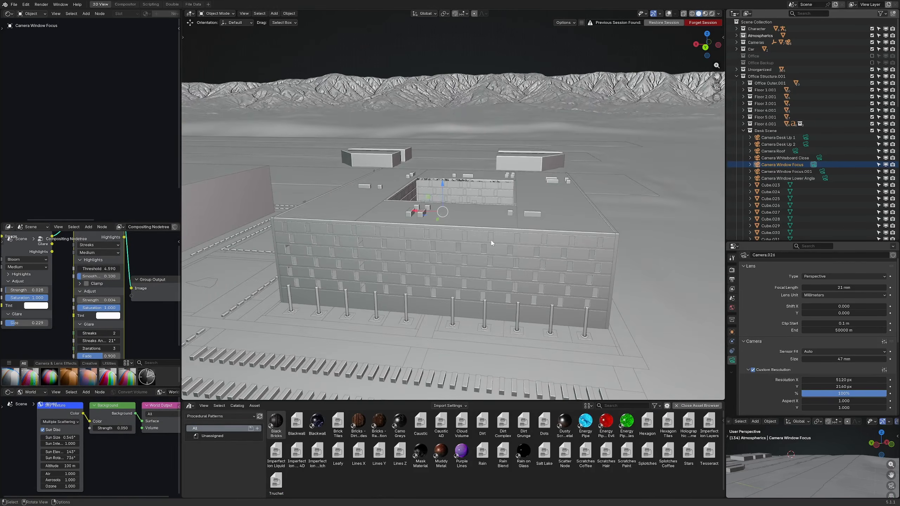
Step: Show the whole compound and its surrounding terrain in the 3D viewport with Rendered shading
scroll(490, 245, down, 2)
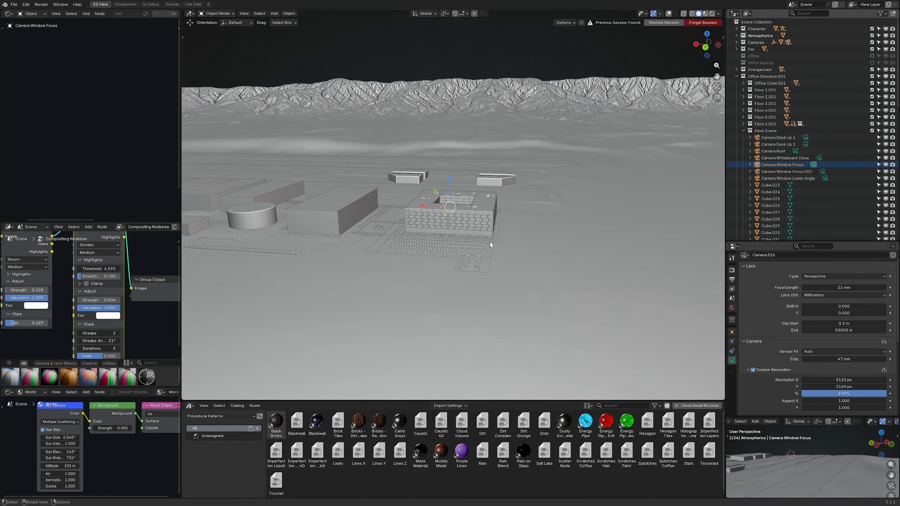
scroll(489, 242, down, 2)
middle_drag(458, 246, 485, 261)
key(z)
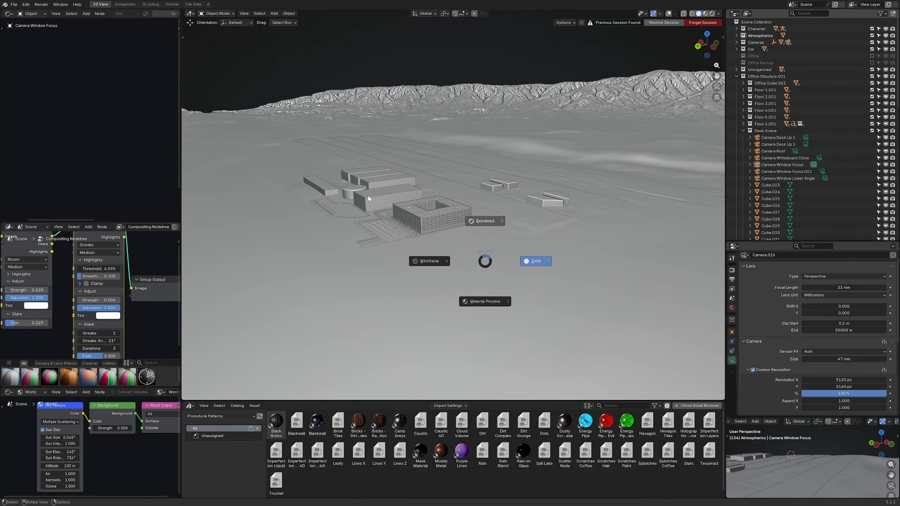
click(485, 221)
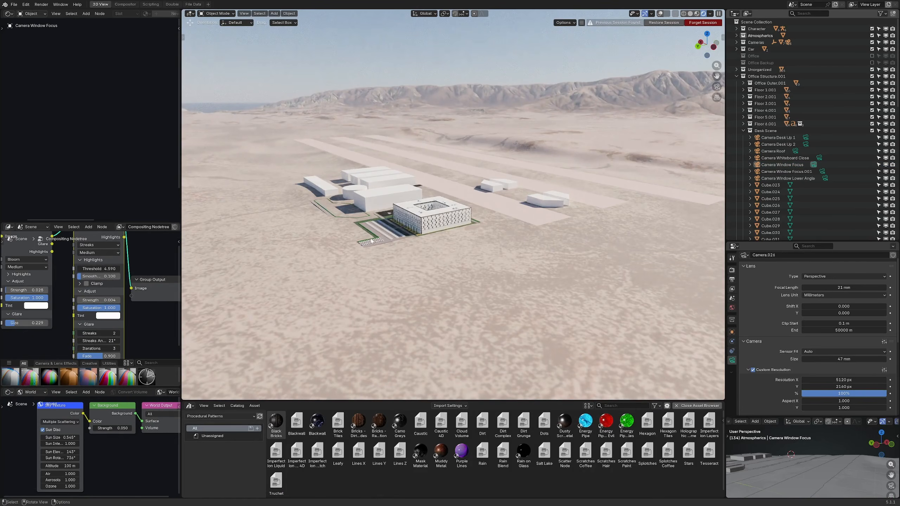
Step: Expand the Atmospherics collection and select the Bounding Volume object to show its material nodes
middle_drag(372, 241, 381, 214)
click(737, 36)
click(757, 43)
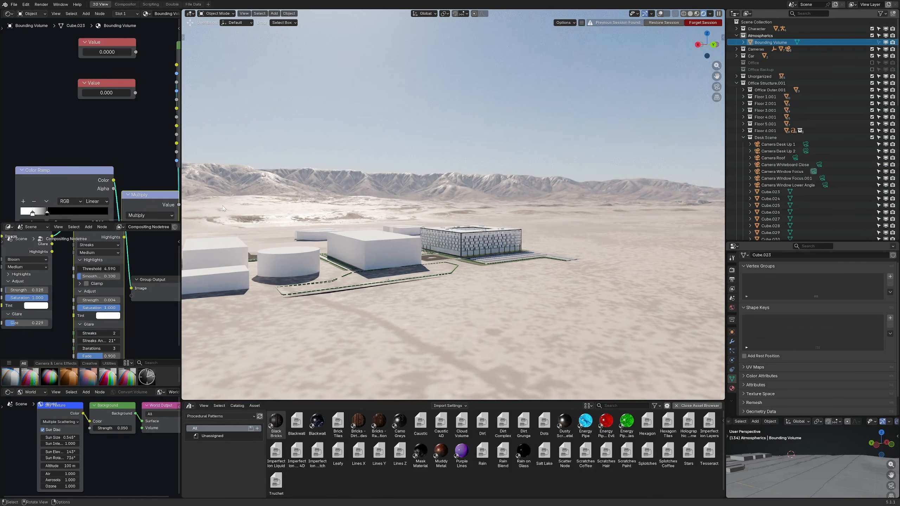
Step: Try moving the white stop of the Bounding Volume material's Color Ramp to position 0.208, then undo it
scroll(71, 208, up, 1)
middle_drag(81, 155, 100, 96)
mouse_move(50, 156)
mouse_down()
mouse_move(71, 158)
mouse_move(59, 156)
mouse_up()
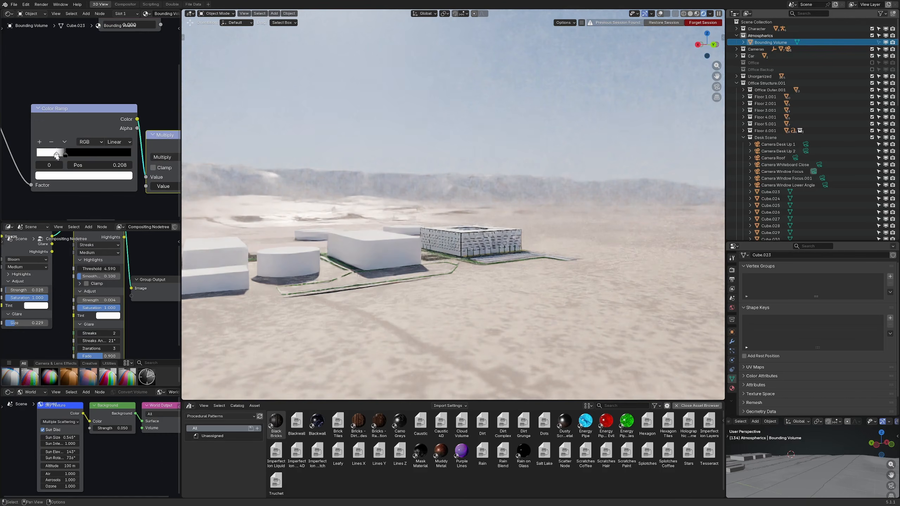
key(ctrl+z)
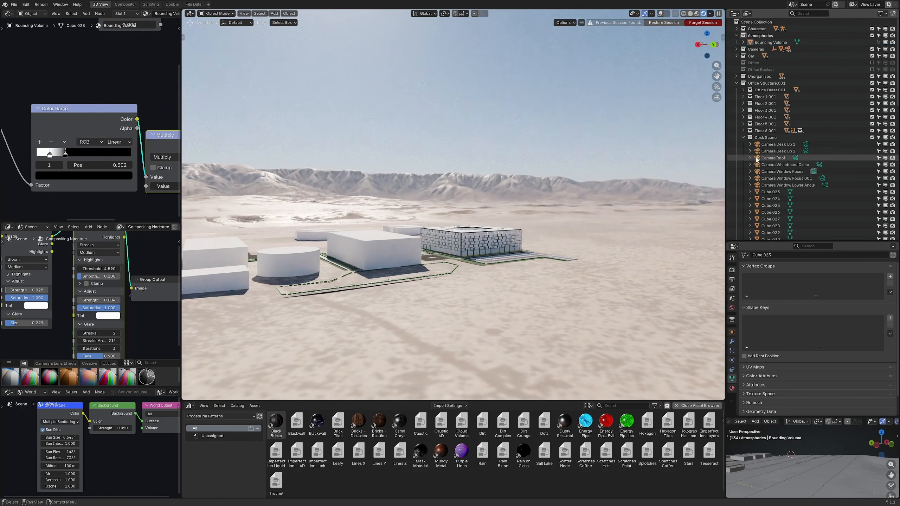
Step: Select the terrain mesh and examine the node tree of its Terrain 2 material
click(449, 219)
scroll(97, 157, down, 5)
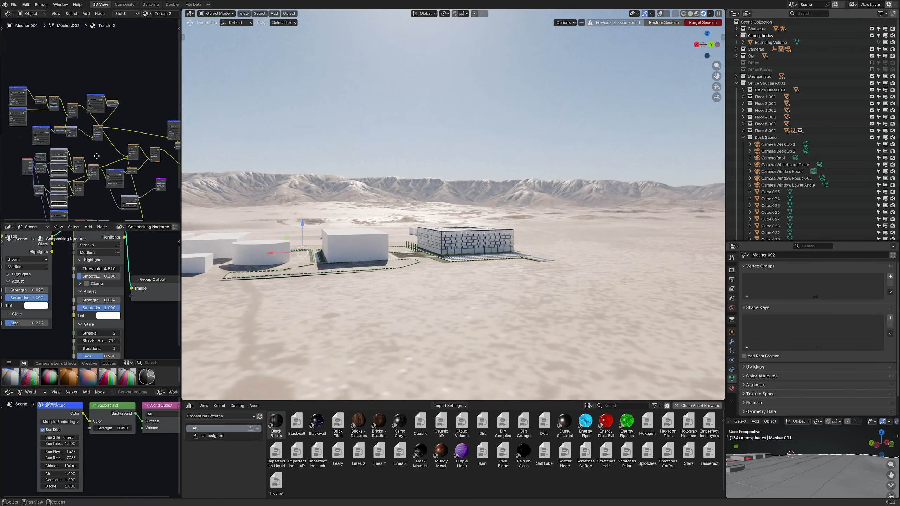
middle_drag(96, 156, 89, 121)
middle_drag(175, 123, 52, 131)
scroll(52, 131, down, 1)
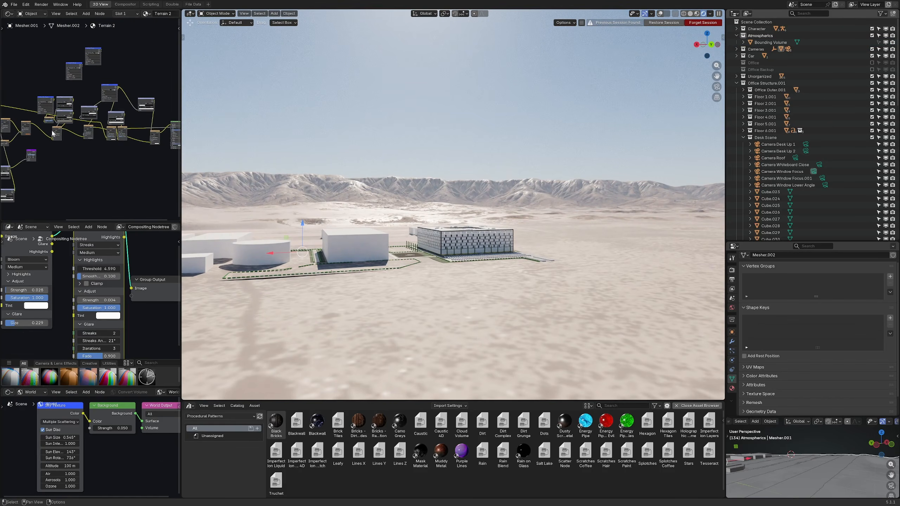
scroll(89, 121, up, 3)
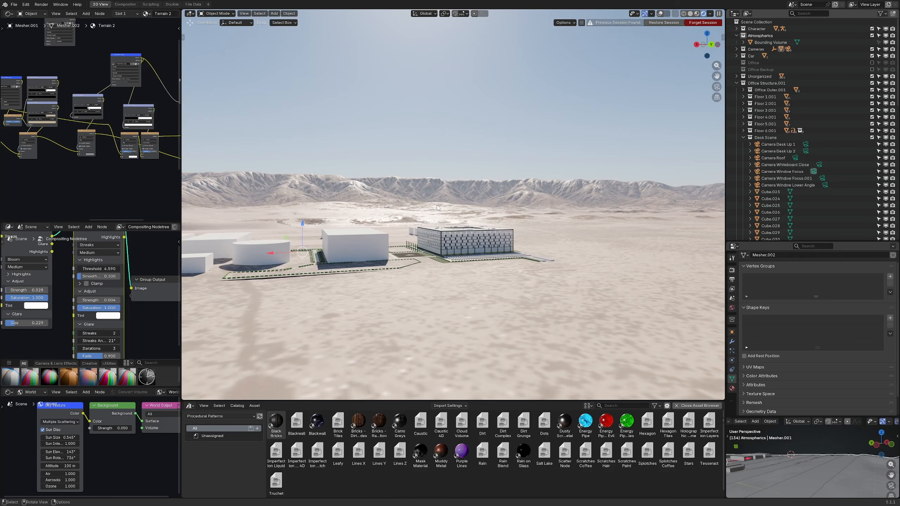
Step: Collapse the Office Structure.001 collection, expand Cameras and view the scene through the first camera, framed larger in the viewport
click(737, 83)
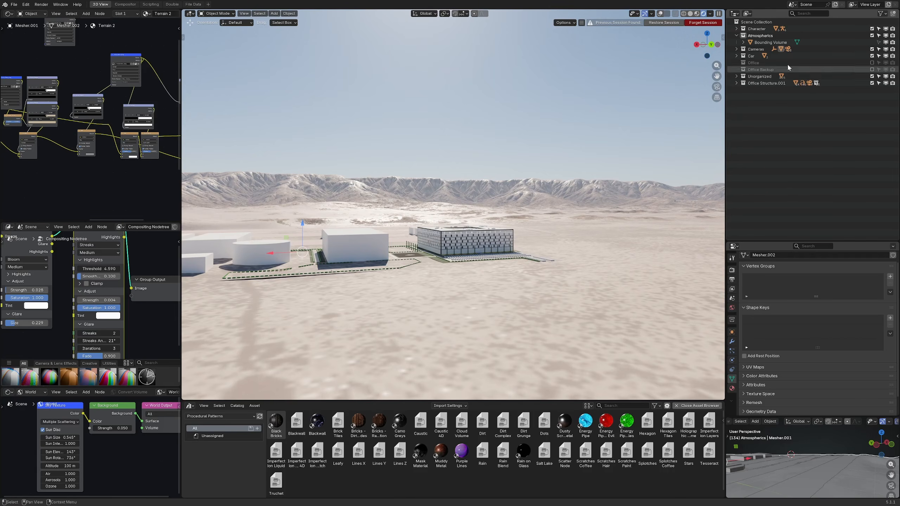
click(737, 48)
scroll(776, 181, down, 4)
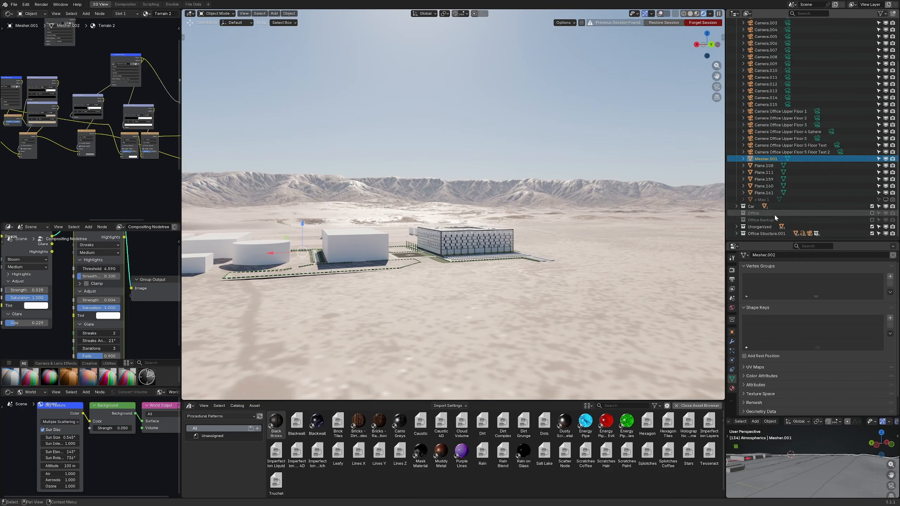
scroll(775, 157, up, 4)
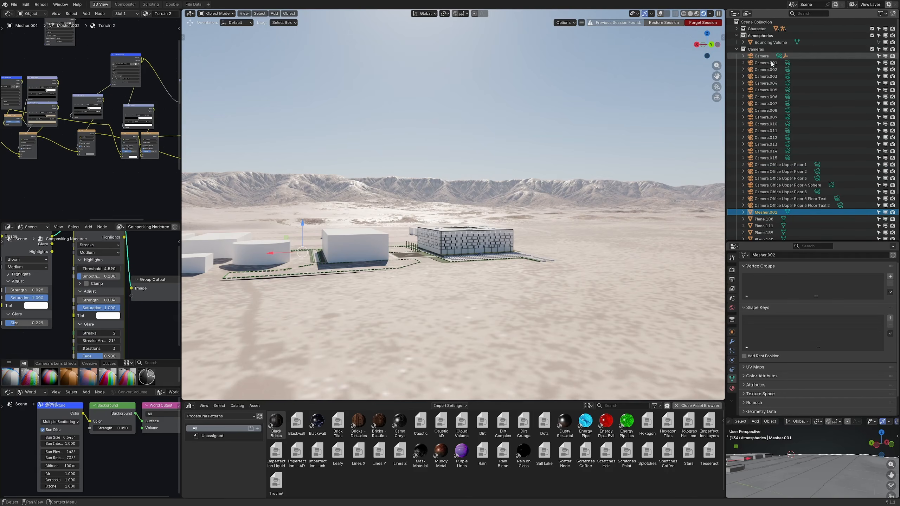
click(761, 56)
key(KP_0)
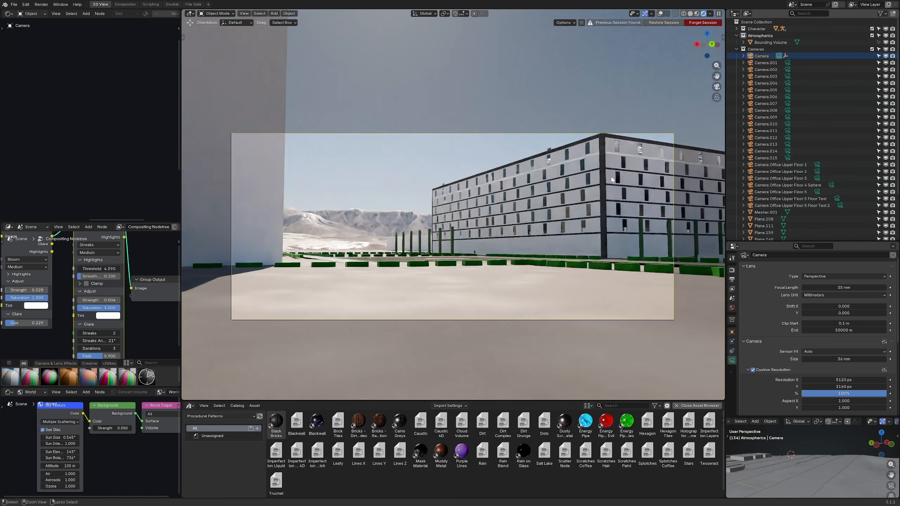
ctrl+middle_drag(611, 176, 570, 148)
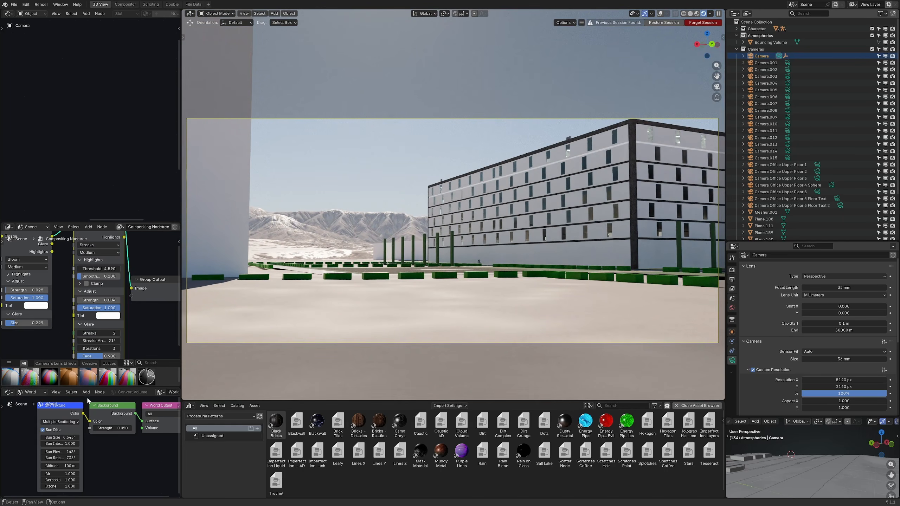
Step: Enlarge the World node editor and bring the Sky Texture node's sun settings into clear view
drag(87, 388, 87, 351)
scroll(61, 411, up, 2)
mouse_move(59, 424)
middle_down()
mouse_move(62, 410)
mouse_move(57, 418)
middle_up()
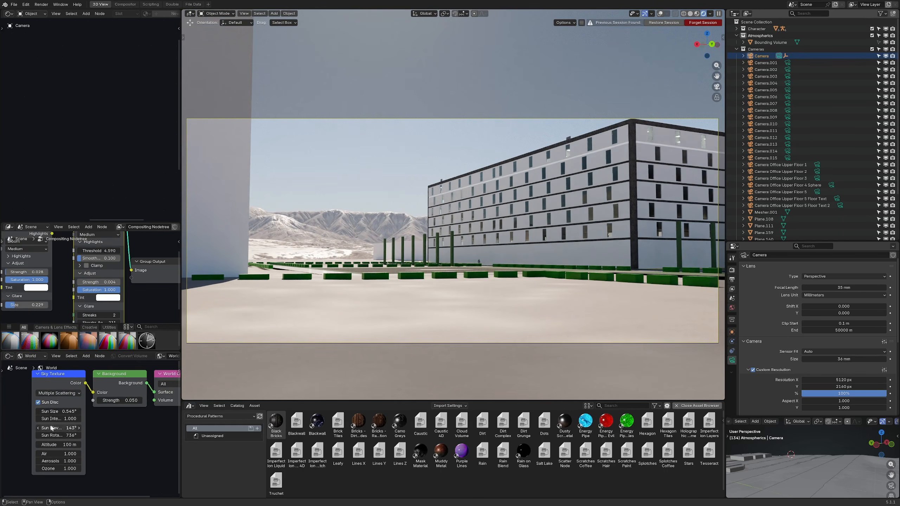
Step: Try a sun elevation of 19.8° on the Sky Texture, then undo it
drag(59, 428, 36, 428)
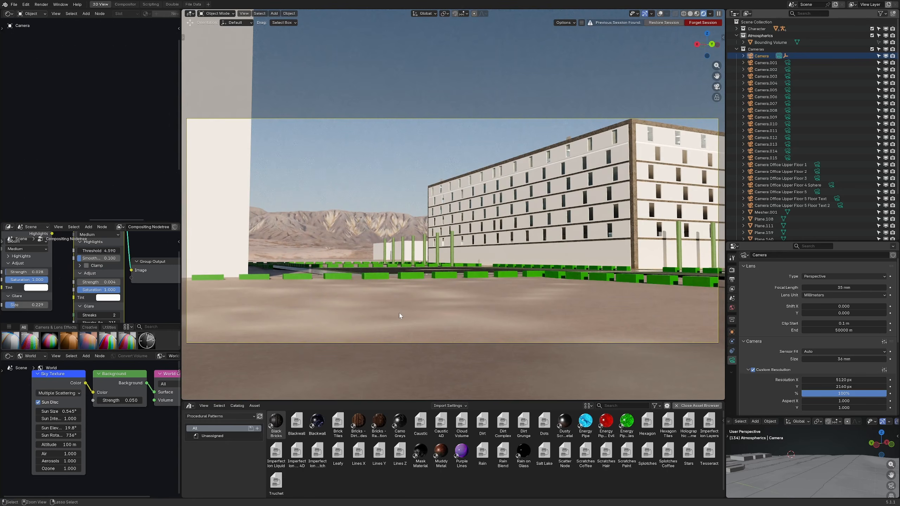
key(ctrl+z)
drag(49, 428, 2, 436)
Step: Look through the exterior cameras Camera.001 to Camera.004 and Camera.008 to Camera.011 one after another
click(787, 62)
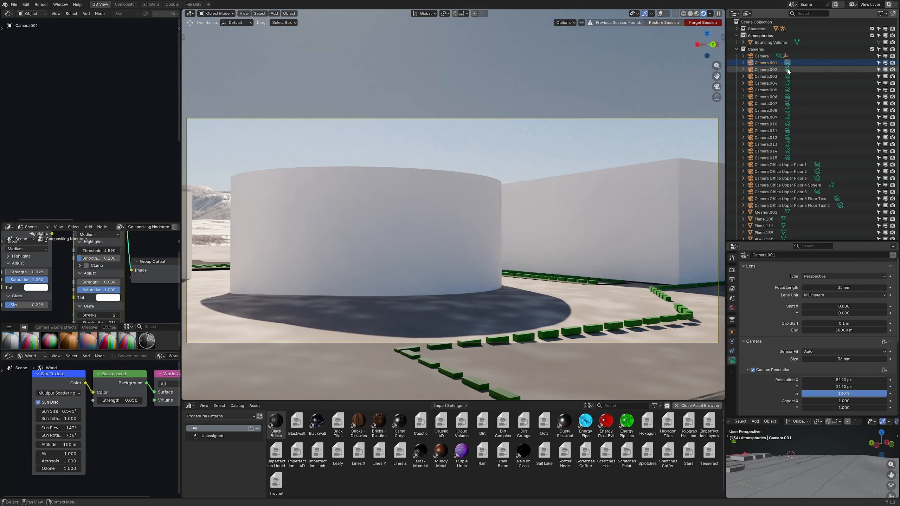
click(787, 70)
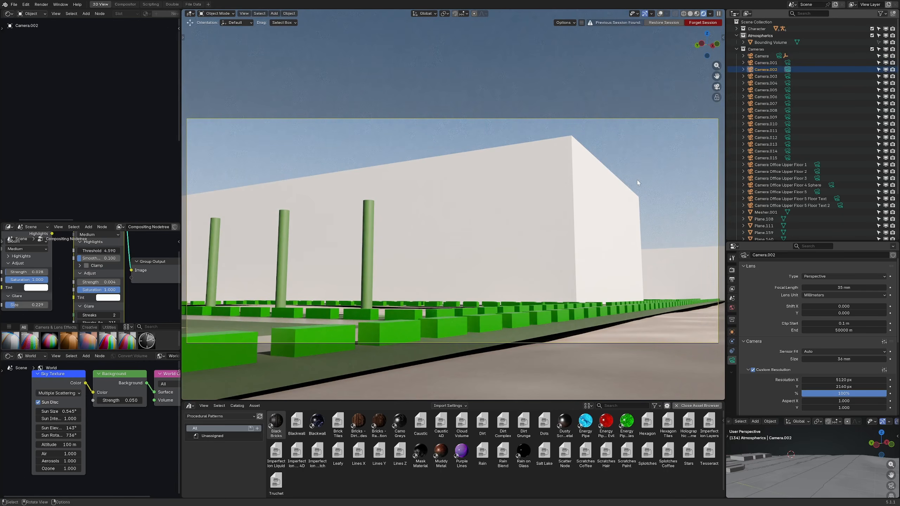
click(787, 76)
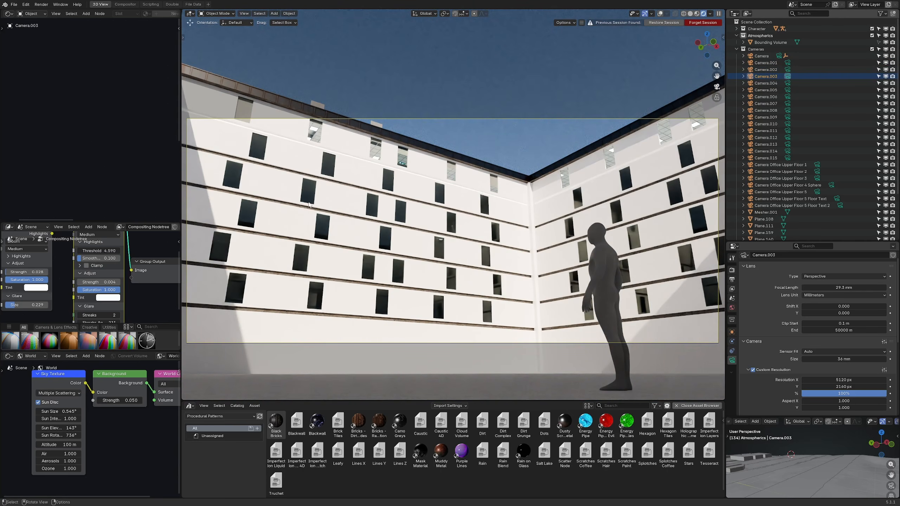
click(787, 83)
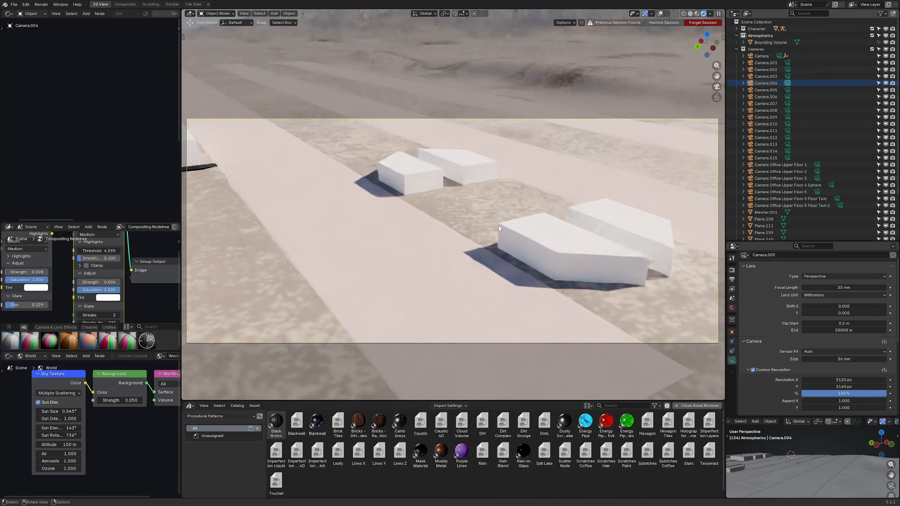
click(787, 110)
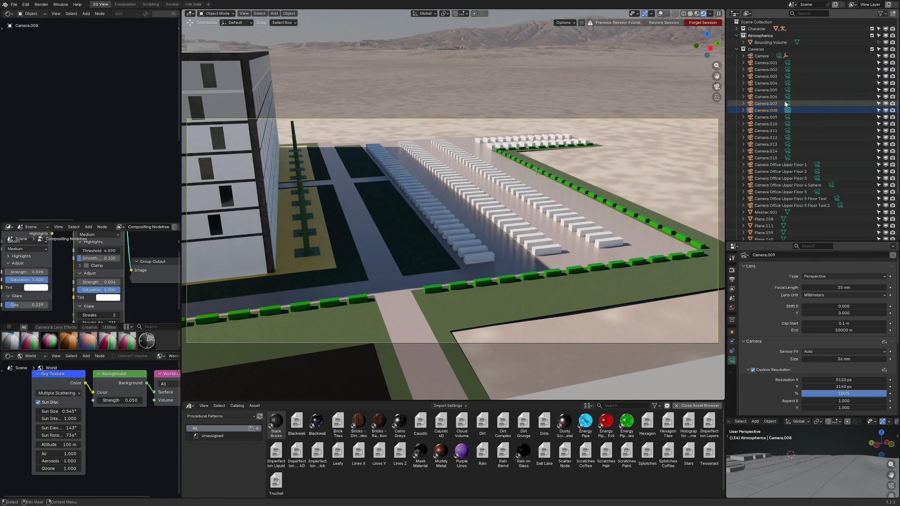
click(789, 117)
click(787, 123)
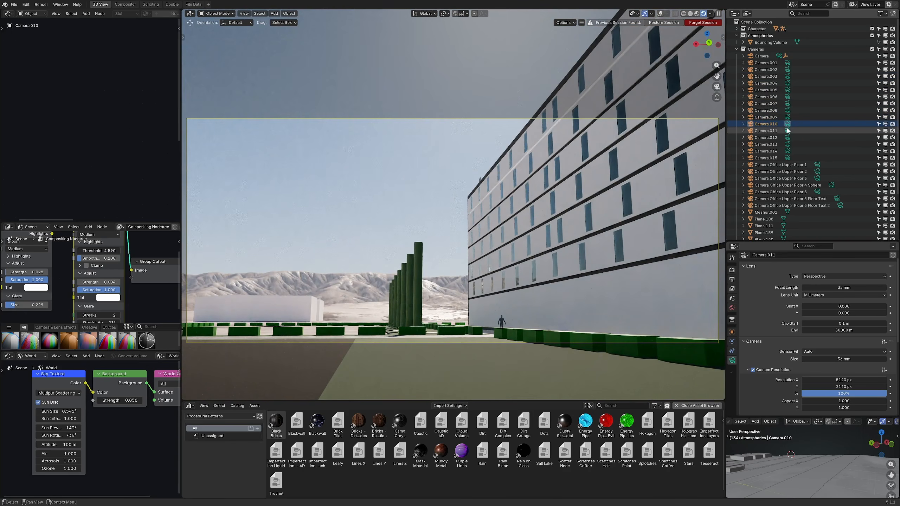
click(787, 131)
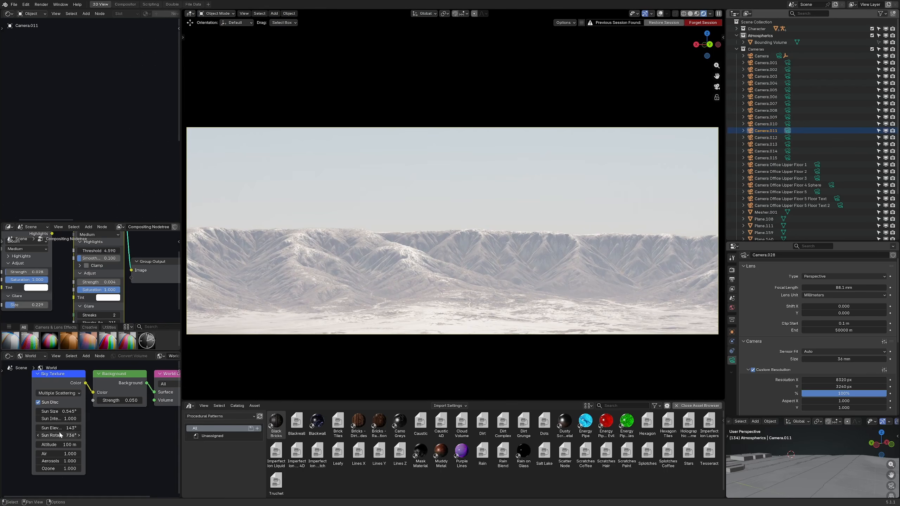
Step: Try sun elevations of 104° and 3.58° on the Sky Texture for the mountain view, keeping 104°
drag(58, 428, 38, 428)
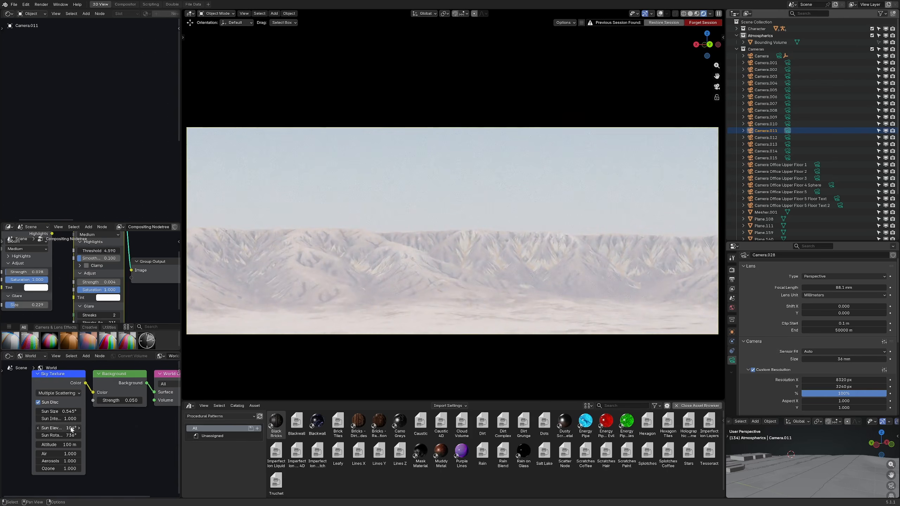
drag(38, 428, 14, 428)
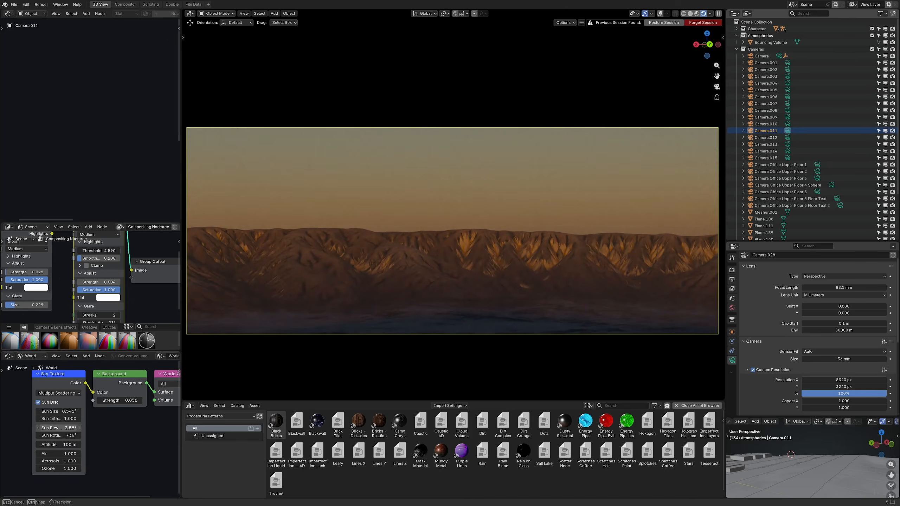
key(Escape)
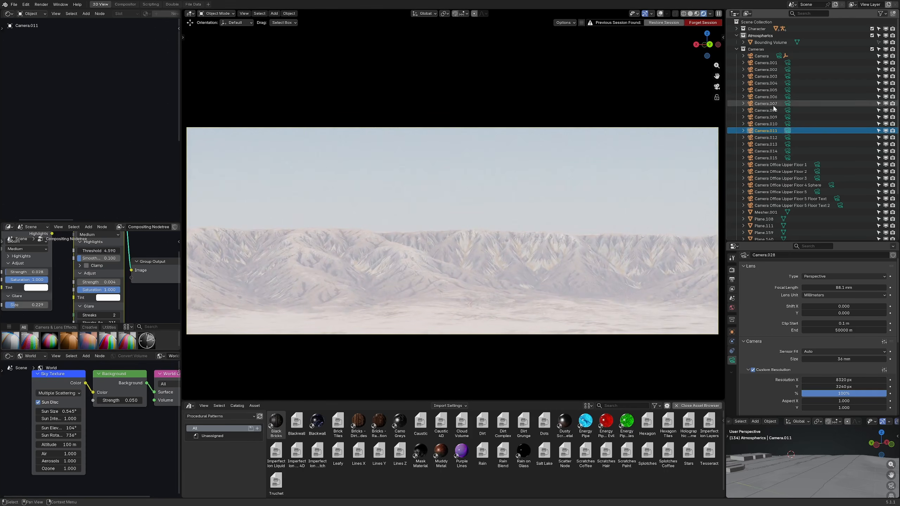
Step: Look through Camera.012 and Camera.013, and set the Sky Texture's sun elevation to 19.8°
click(788, 138)
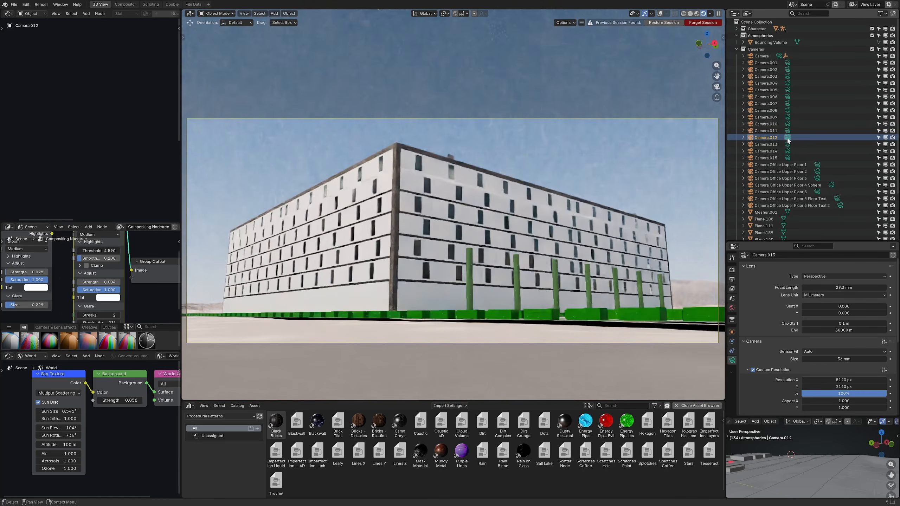
click(788, 145)
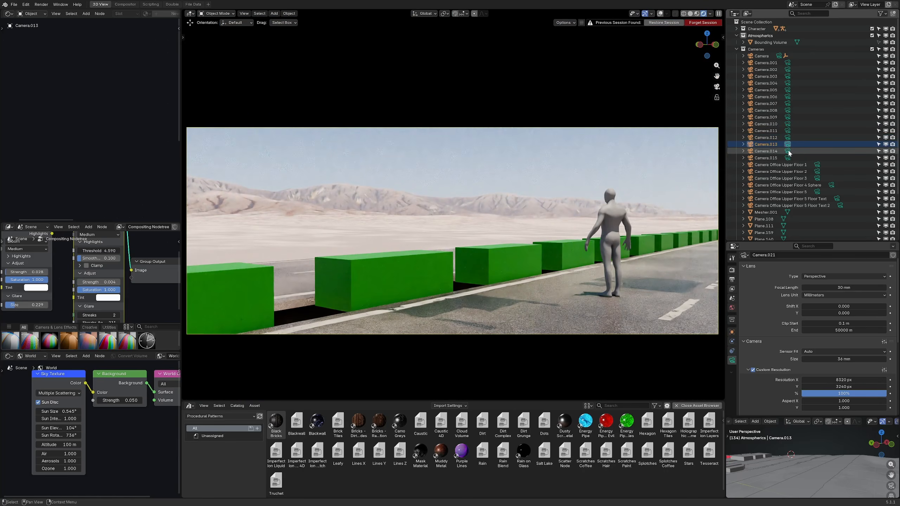
mouse_move(59, 428)
mouse_down()
mouse_move(71, 428)
mouse_move(57, 428)
mouse_up()
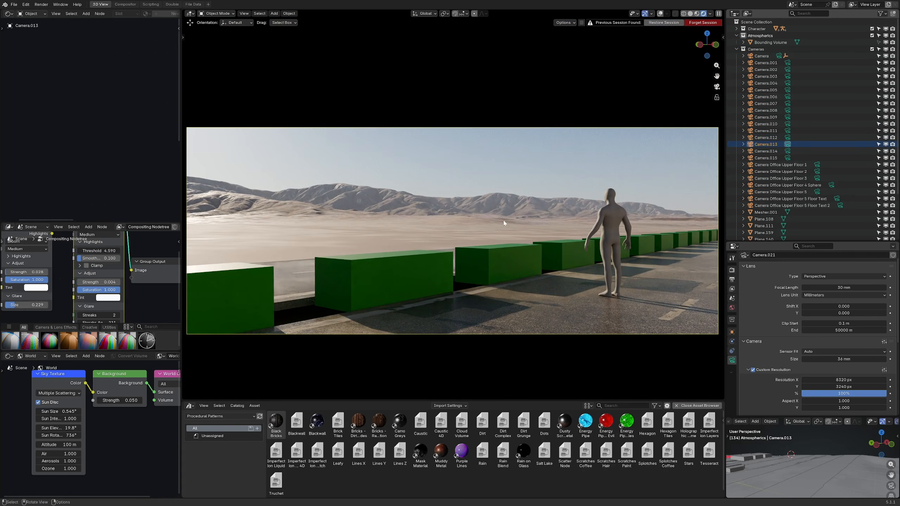
Step: Look through Camera.014 for the distant compound and Camera Office Upper Floor 1 for the office interior
click(788, 152)
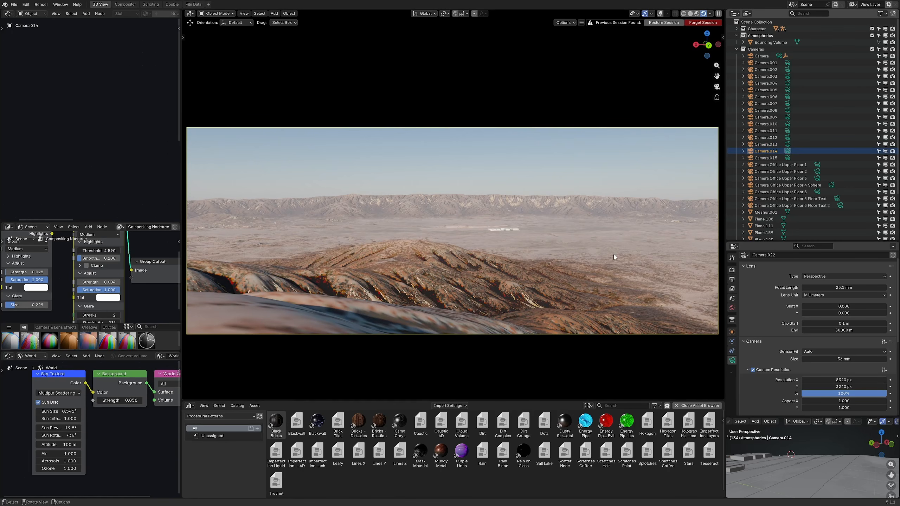
click(817, 164)
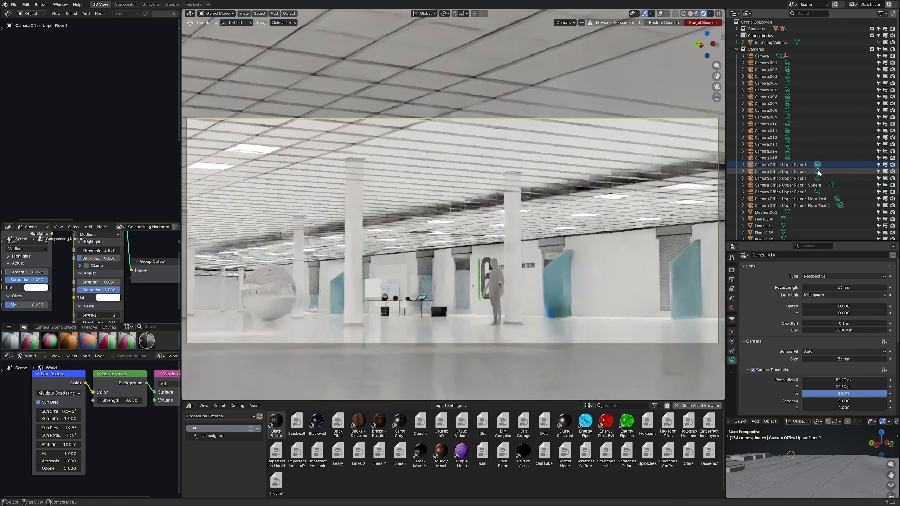
scroll(527, 248, down, 2)
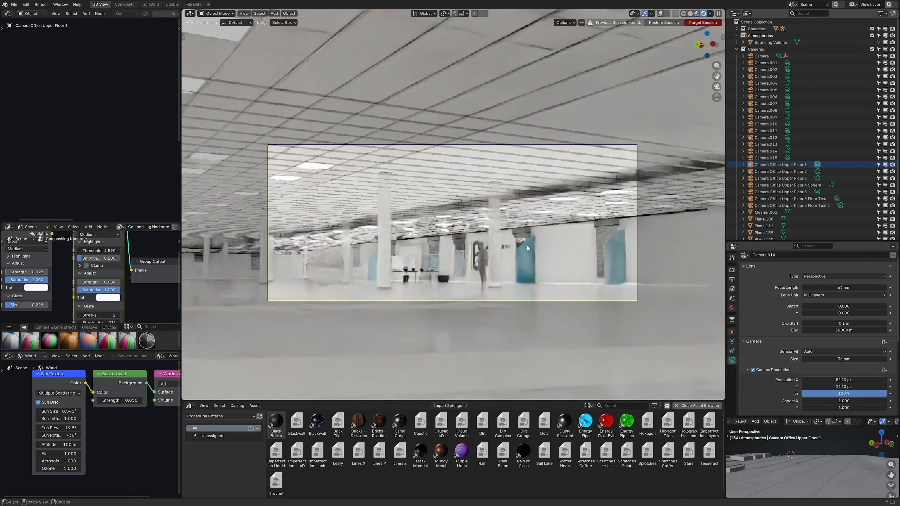
Step: Leave the camera view and examine the office building and its surrounding compound from several outside angles
middle_drag(527, 248, 443, 265)
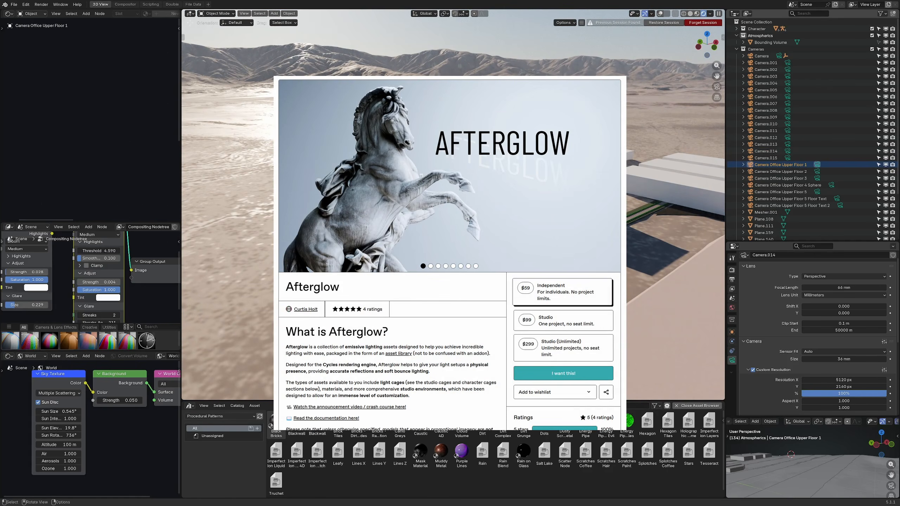
middle_drag(443, 264, 428, 258)
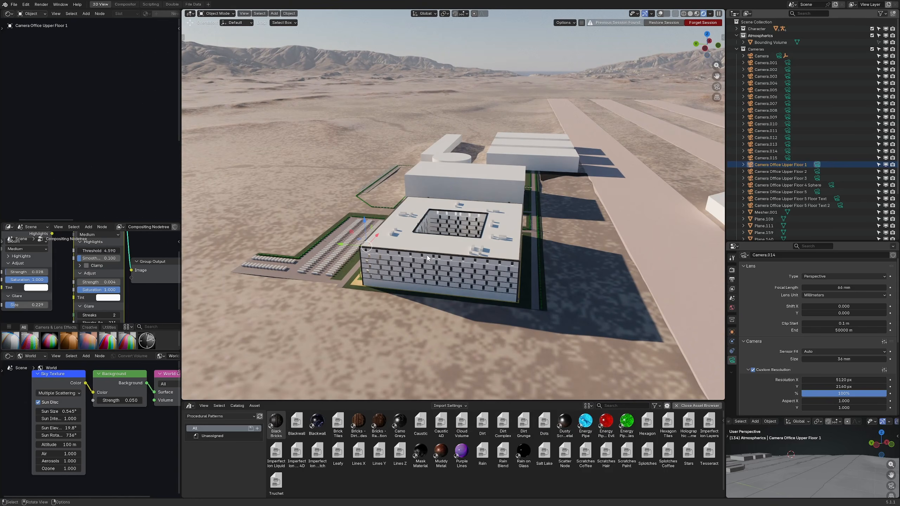
middle_drag(436, 262, 382, 256)
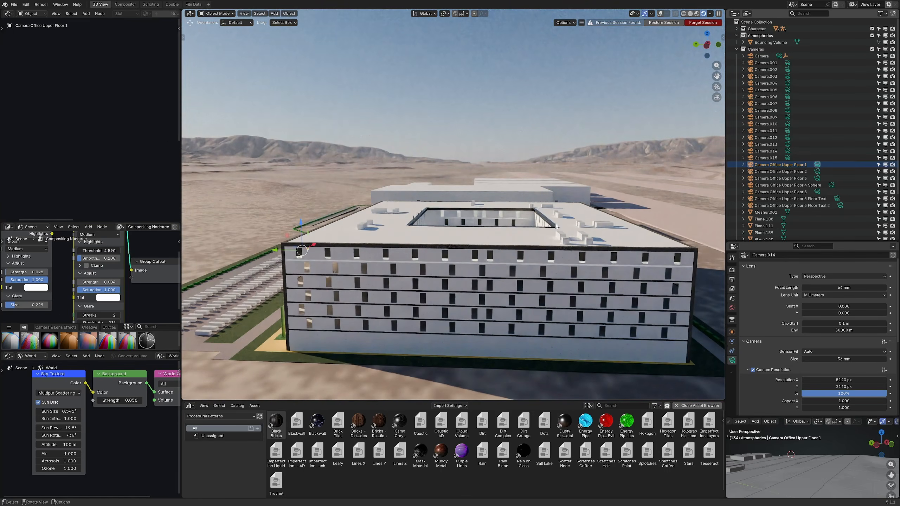
middle_drag(354, 175, 574, 127)
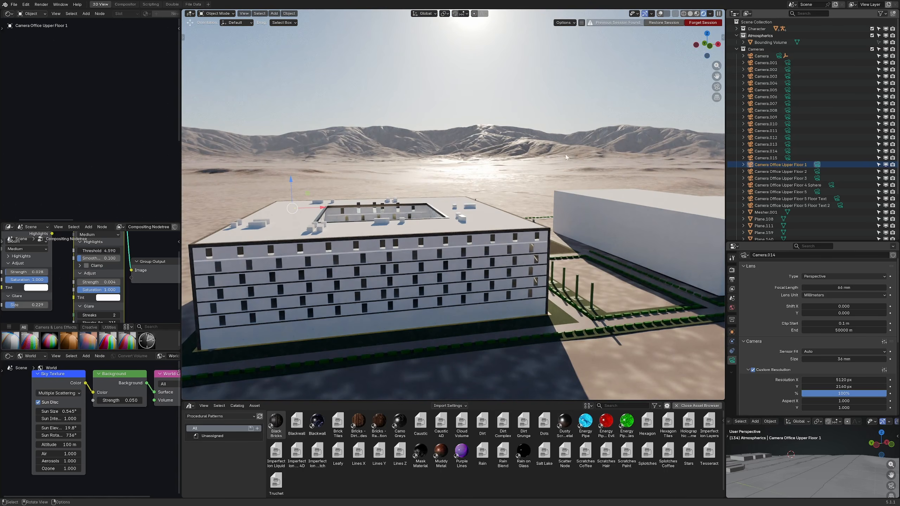
middle_drag(566, 157, 705, 156)
Step: Return to the office interior and look through Camera Office Upper Floor 3 and Camera Office Upper Floor 4 Sphere, comparing with the outside view
key(KP_0)
key(shift+grave)
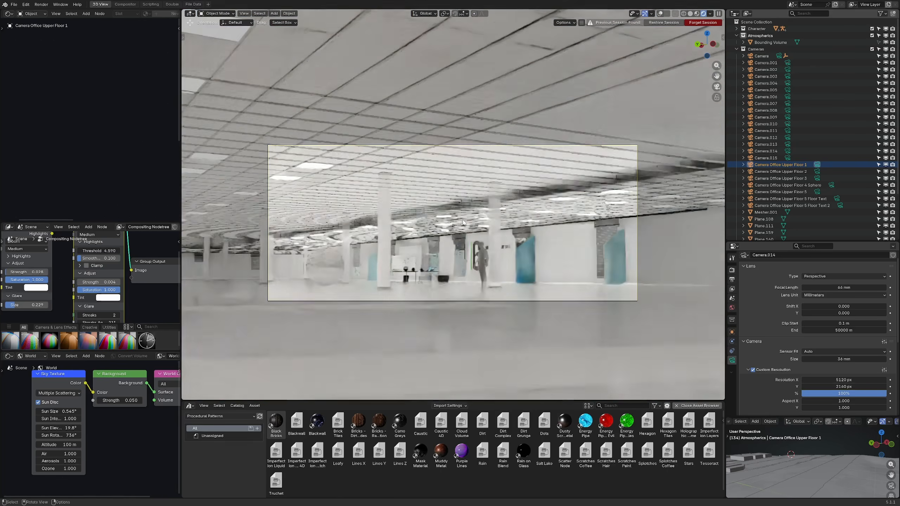
key(Return)
click(817, 179)
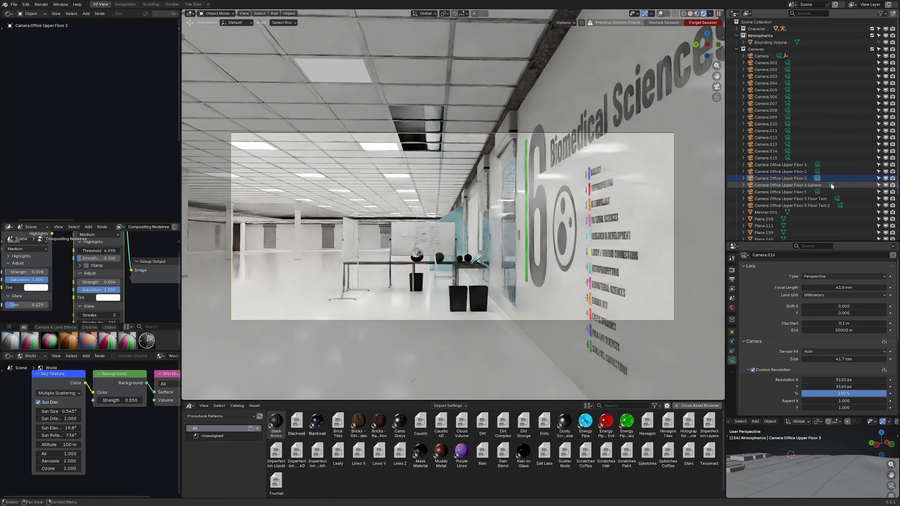
click(832, 185)
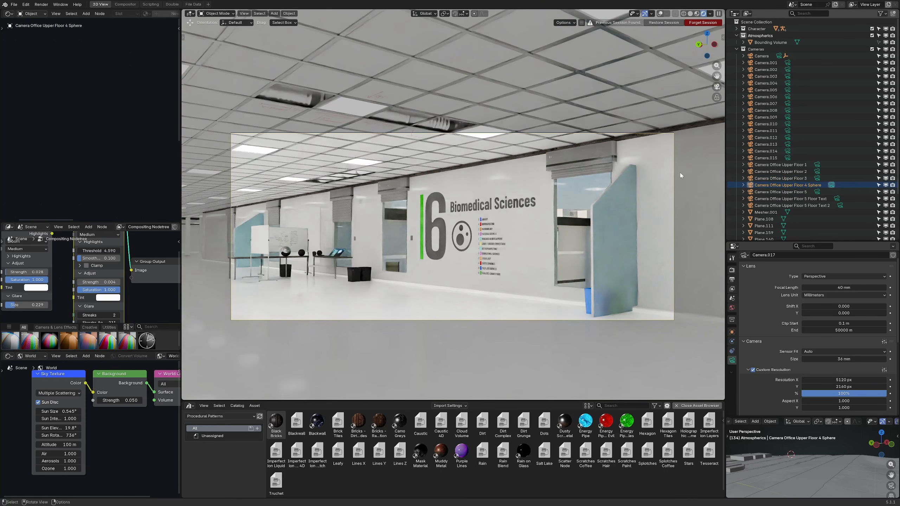
key(KP_0)
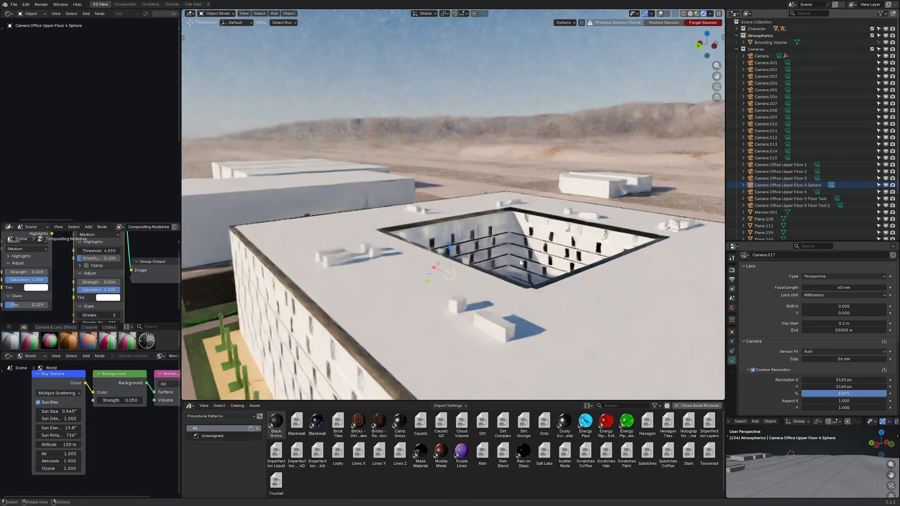
key(KP_0)
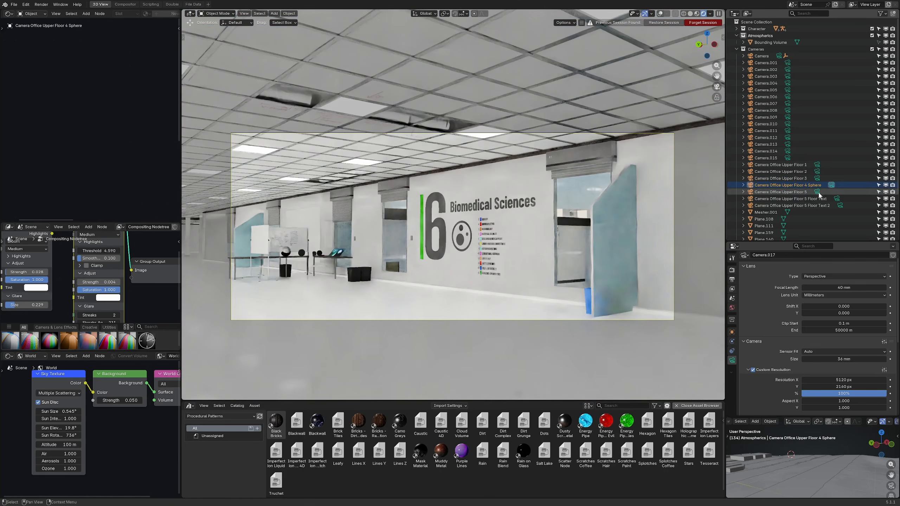
Step: Look through Camera Office Upper Floor 5 and Camera Office Upper Floor 5 Floor Text 2
click(818, 193)
click(840, 205)
Step: Find the Desk Scene cameras inside the Office Structure.001 collection and show Camera Window Focus in a maximized viewport
click(736, 50)
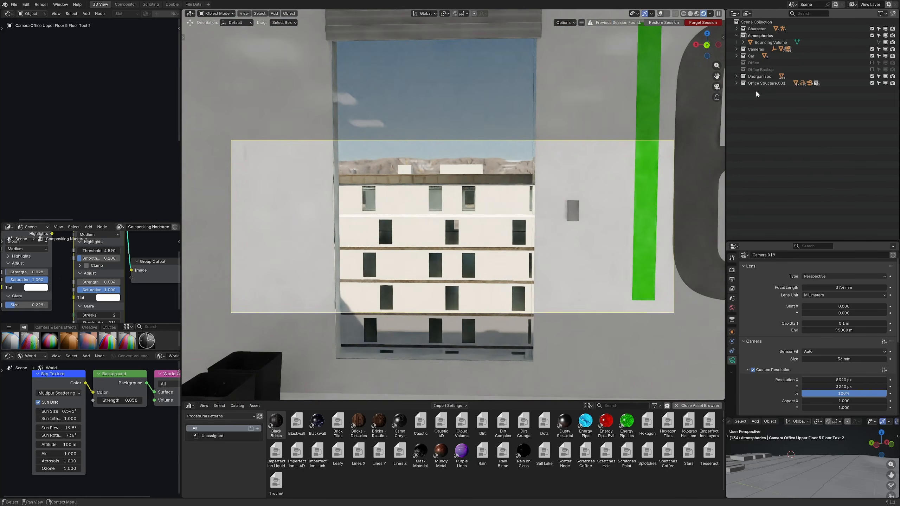
click(737, 83)
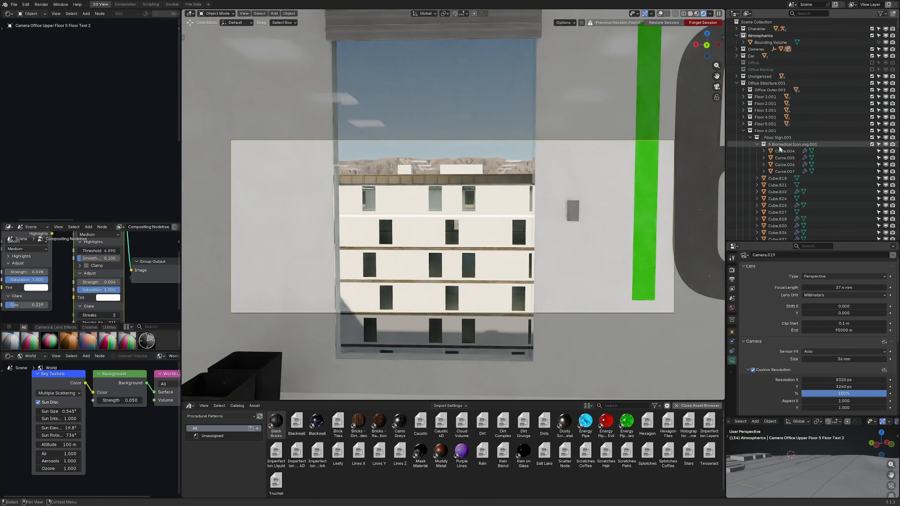
click(743, 131)
scroll(773, 158, down, 3)
scroll(773, 160, up, 1)
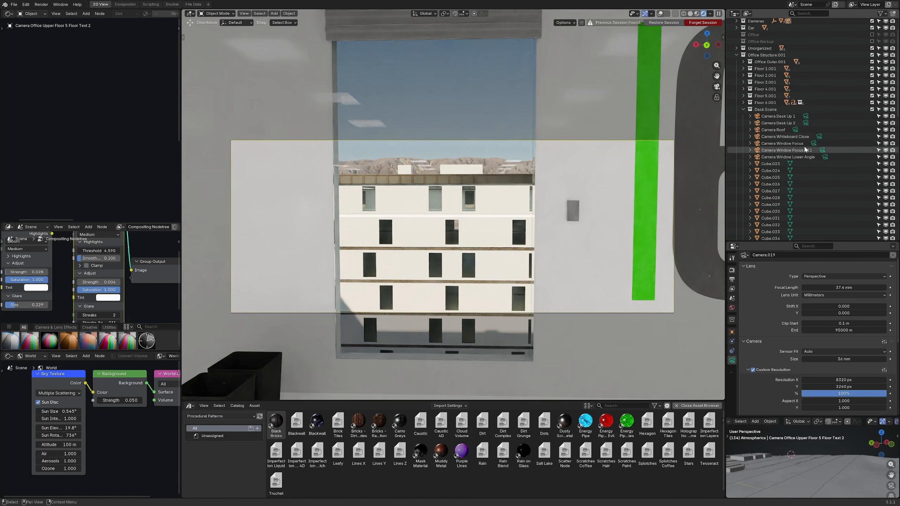
click(783, 143)
key(ctrl+space)
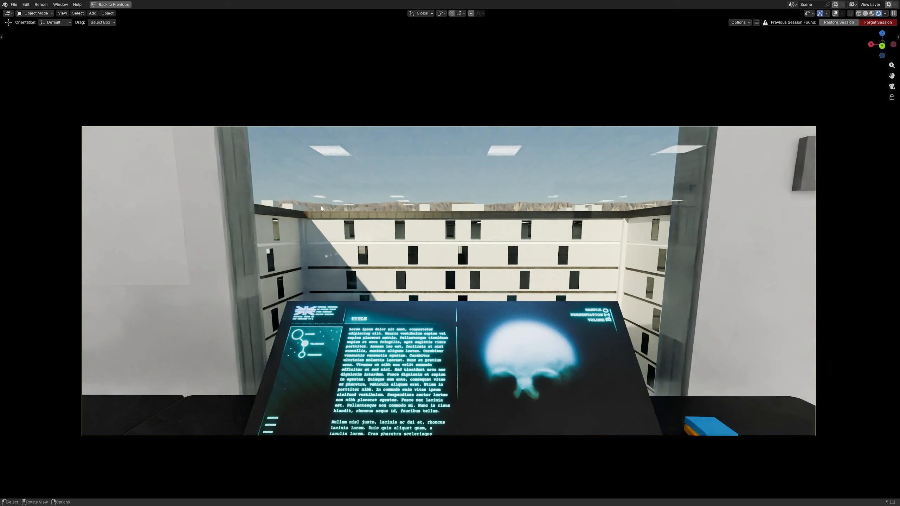
Step: Fly around the desk and its angled terminal screen to examine the surrounding objects, returning to the camera's framing each time
key(shift+grave)
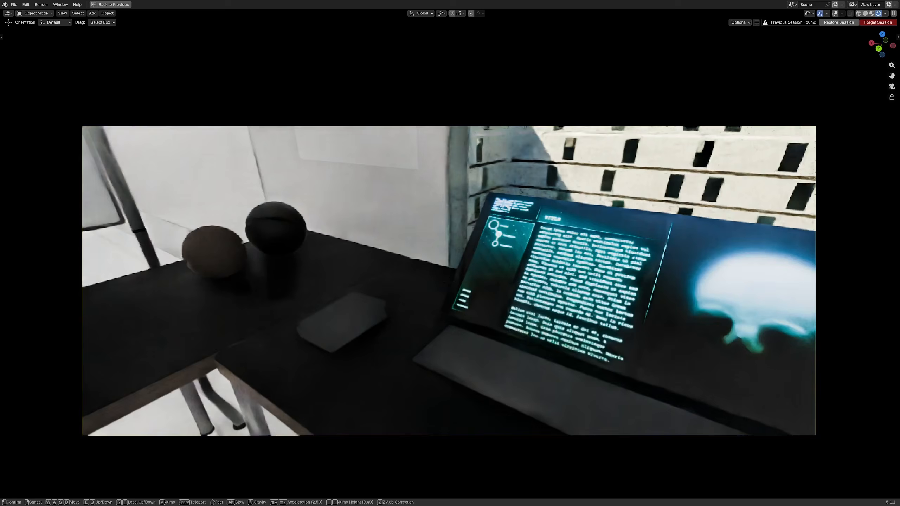
right_click(449, 281)
click(408, 408)
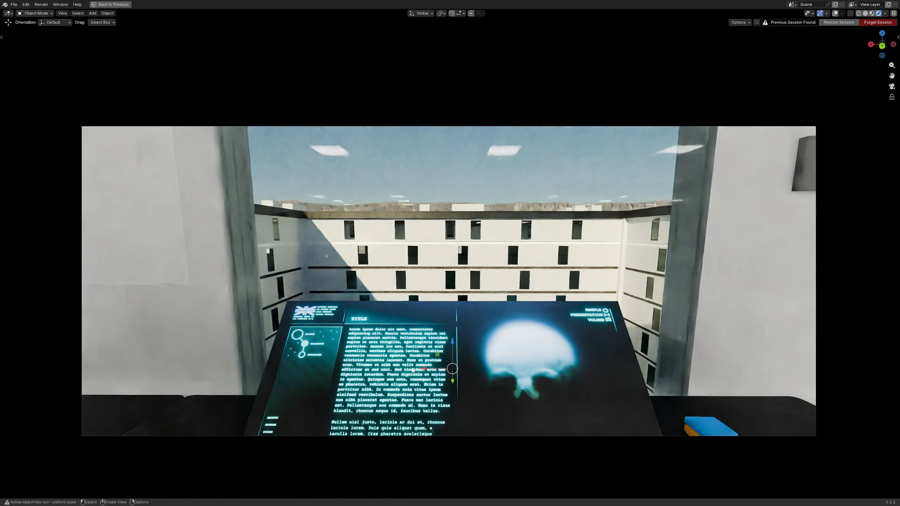
key(g)
right_click(276, 312)
key(shift+grave)
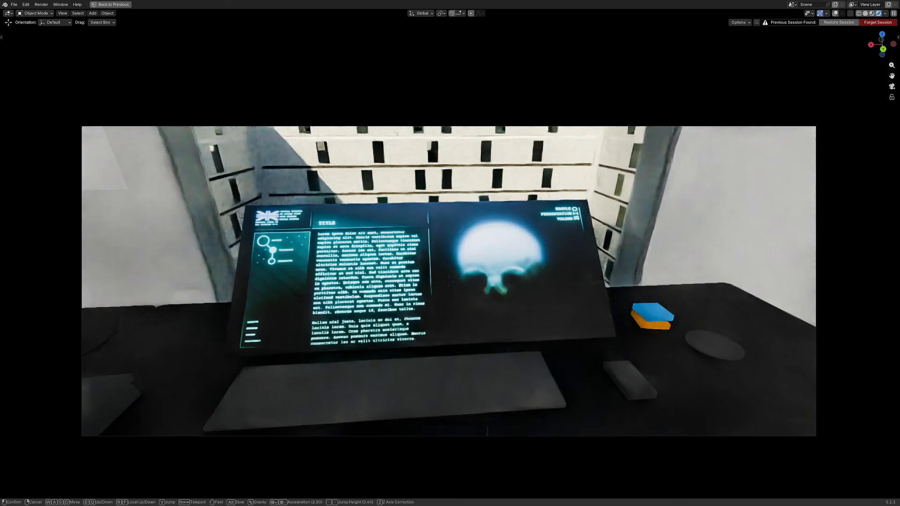
right_click(449, 282)
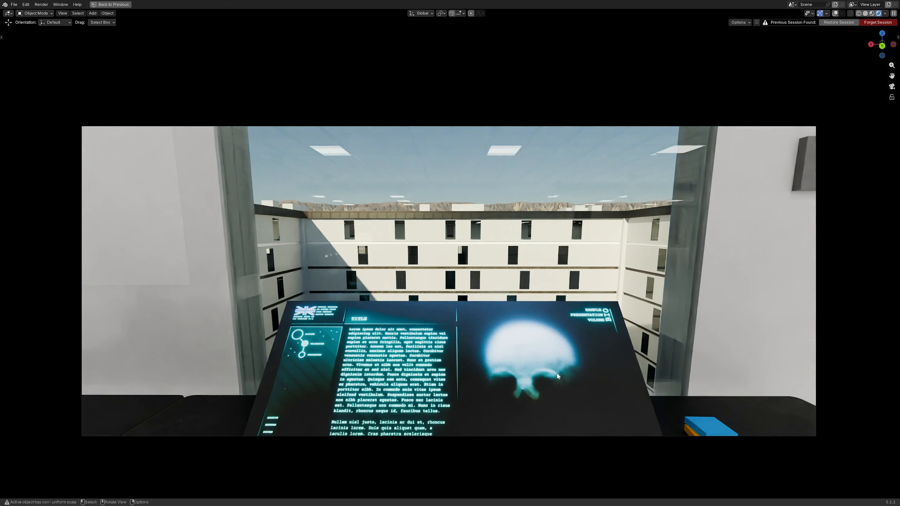
Step: Restore the full workspace and look through Camera Window Lower Angle and Camera Window Focus.001
click(824, 158)
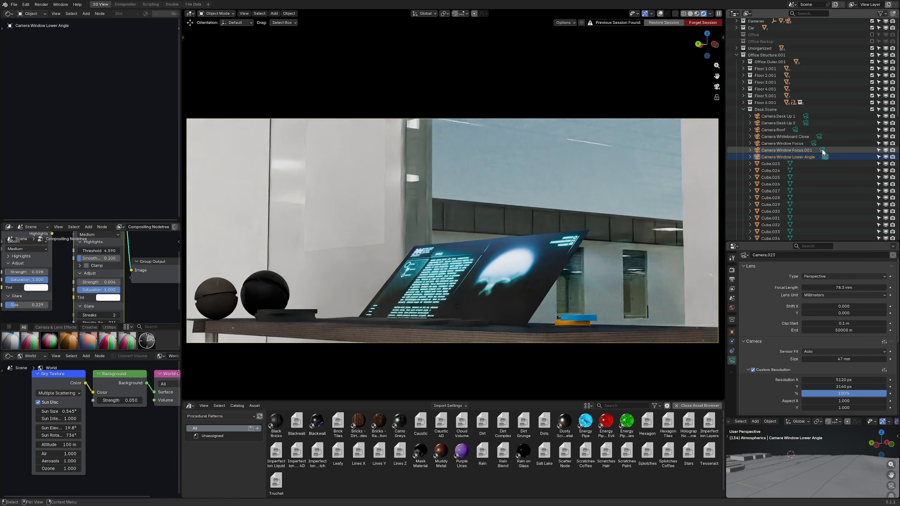
click(822, 150)
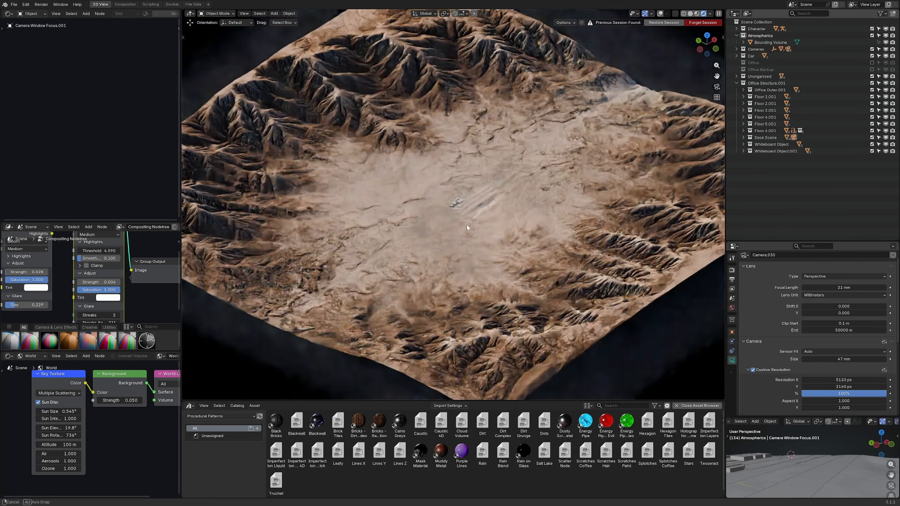
Step: With the whole terrain in view, set the Sky Texture's sun elevation to 7.68° and sun rotation to 785°
scroll(467, 225, up, 3)
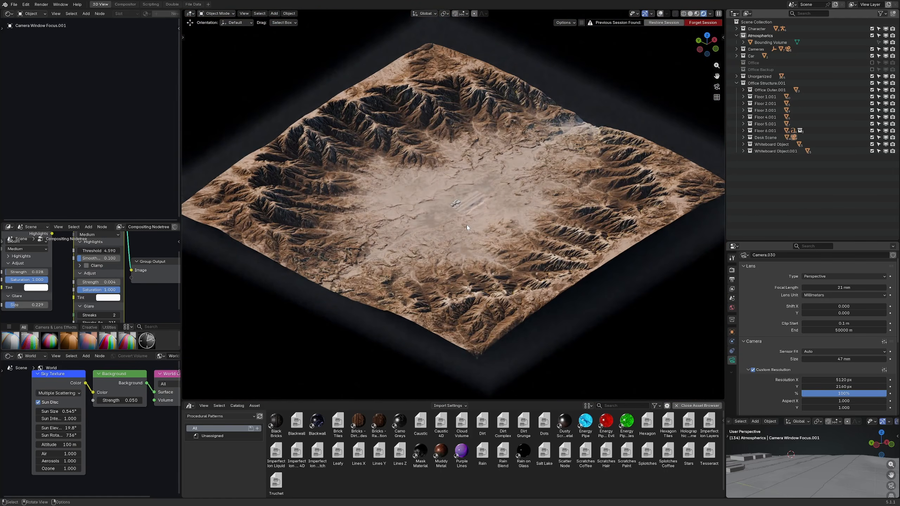
scroll(475, 197, up, 3)
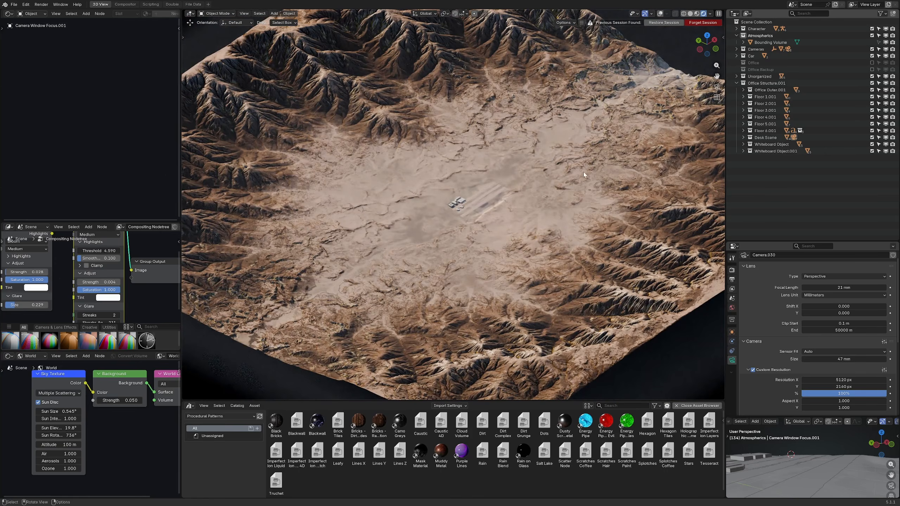
scroll(583, 171, up, 5)
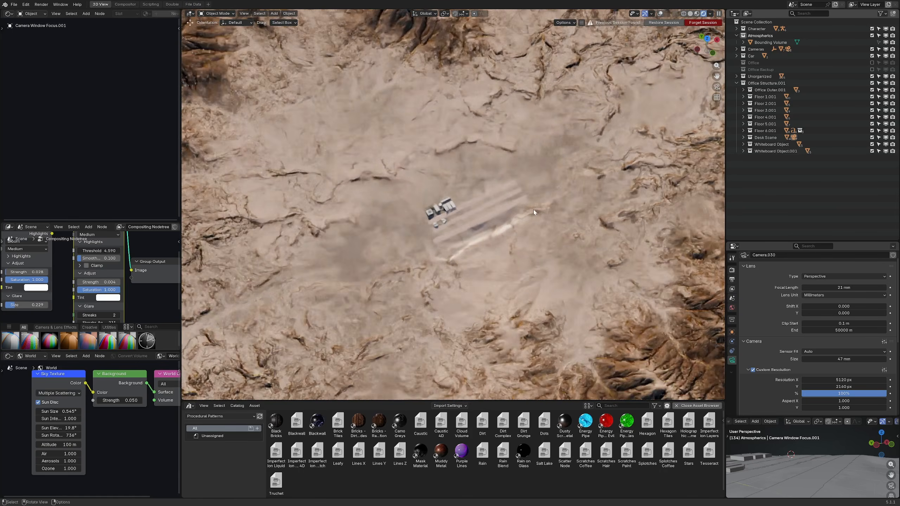
drag(58, 428, 49, 428)
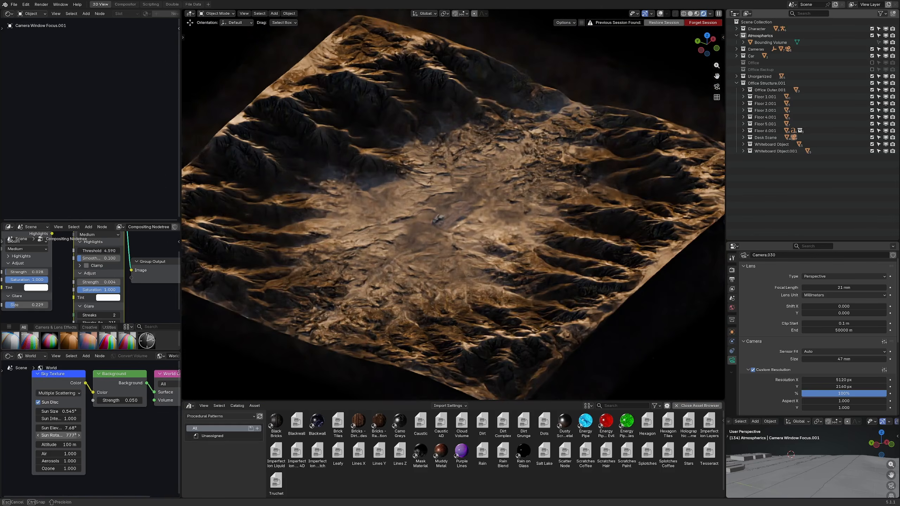
drag(58, 435, 65, 436)
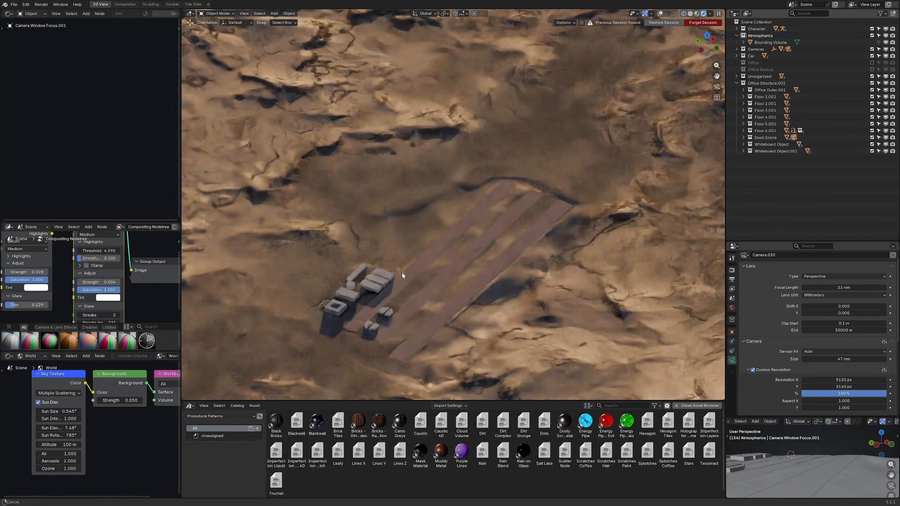
Step: Inspect the compound, the office facade and an upper-floor window from both sides, and raise the Sky Texture's sun elevation
scroll(442, 275, up, 3)
shift+middle_drag(402, 273, 547, 248)
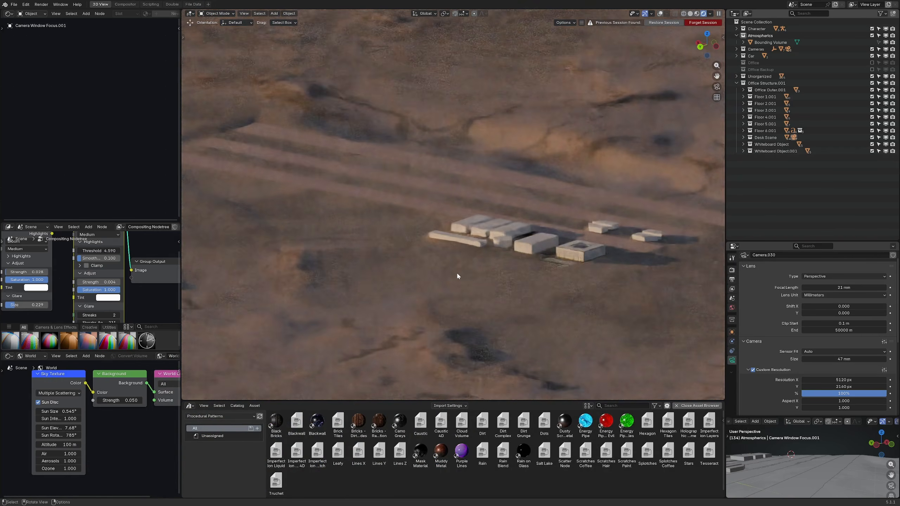
key(KP_5)
shift+middle_drag(655, 291, 630, 284)
scroll(629, 283, down, 3)
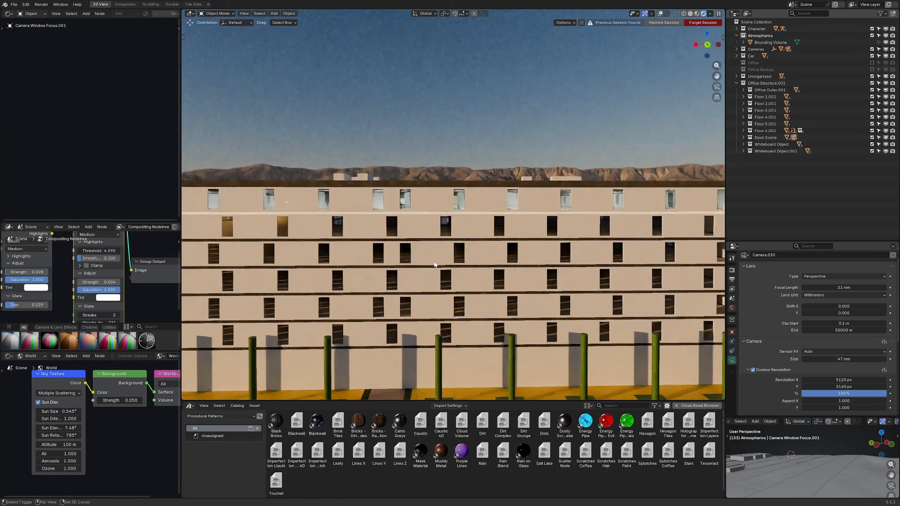
middle_drag(435, 265, 445, 263)
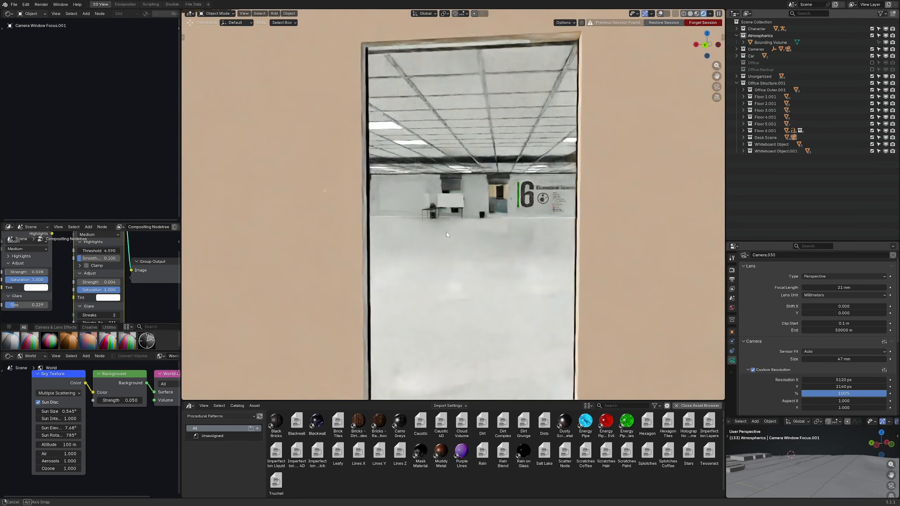
middle_drag(446, 234, 298, 238)
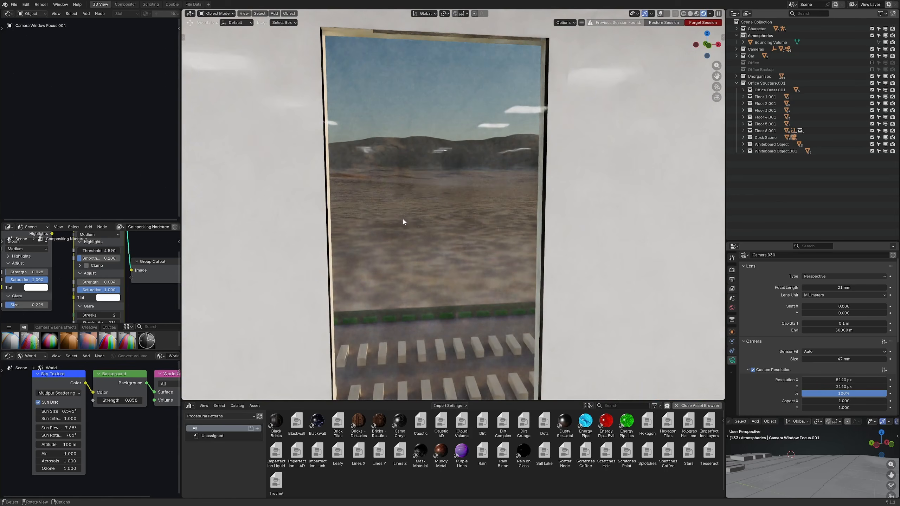
drag(62, 428, 80, 428)
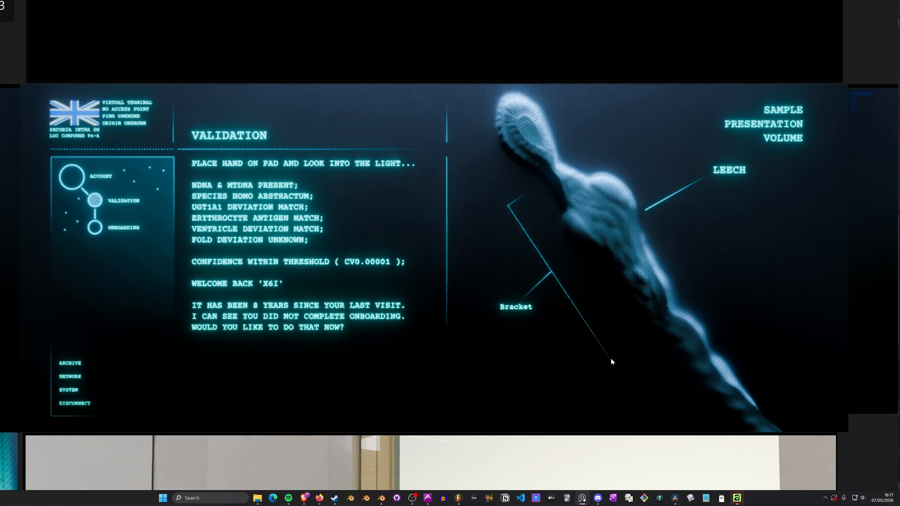
Step: Look over the terminal screen renders on the reference board, from validation and login through identity verification to the intranet
middle_drag(344, 253, 327, 246)
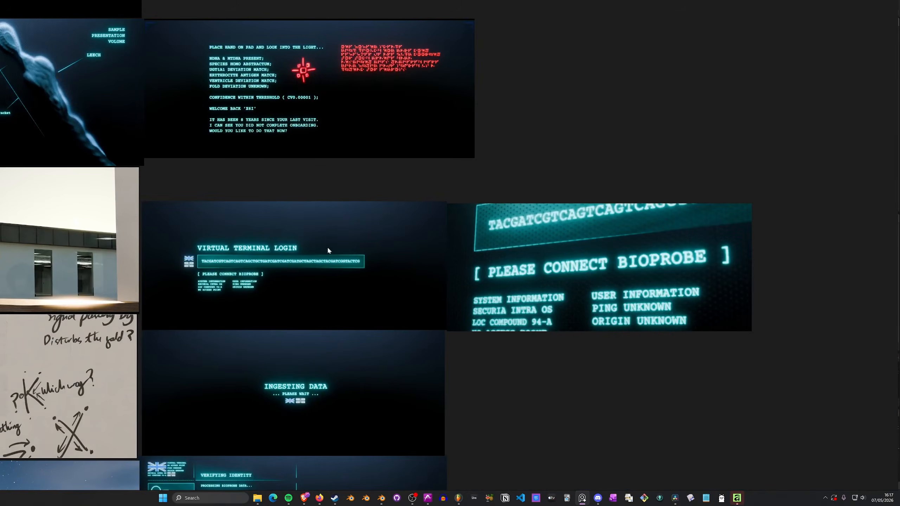
scroll(334, 175, up, 1)
middle_drag(334, 175, 434, 341)
scroll(434, 341, up, 2)
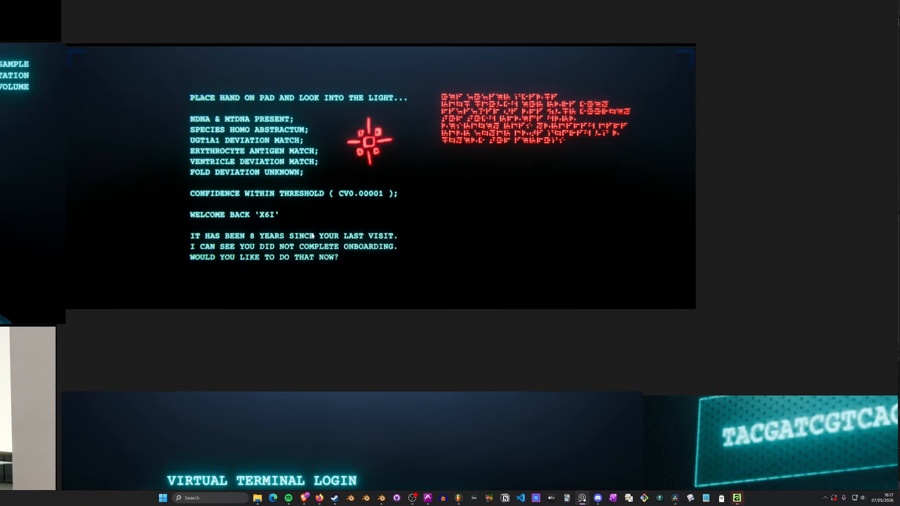
middle_drag(401, 384, 321, 123)
middle_drag(337, 297, 477, 181)
middle_drag(413, 471, 445, 7)
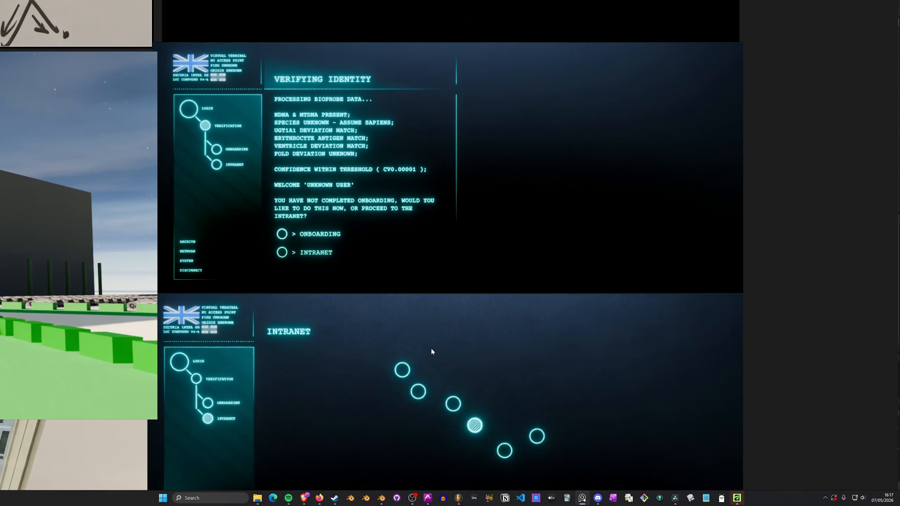
middle_drag(405, 422, 410, 290)
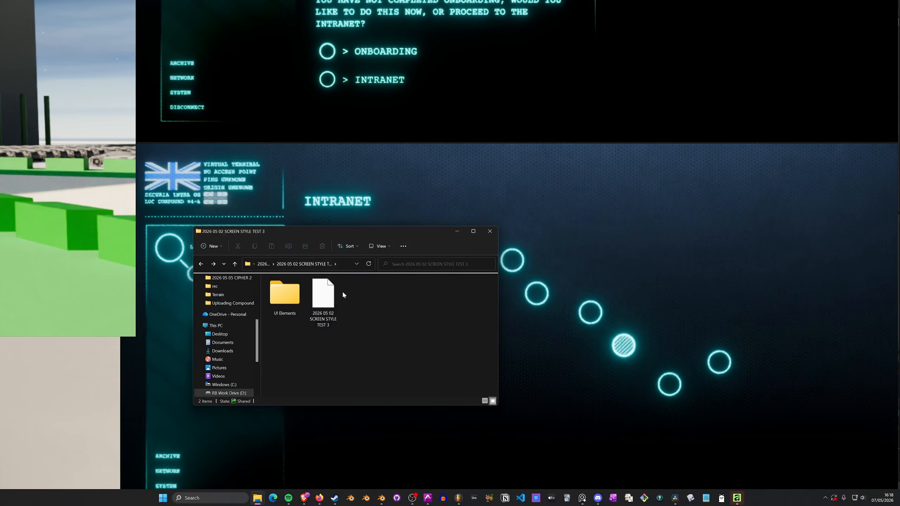
Step: Point out the project file in the 2026 05 02 SCREEN STYLE TEST 3 folder and open its UI Elements subfolder
click(325, 300)
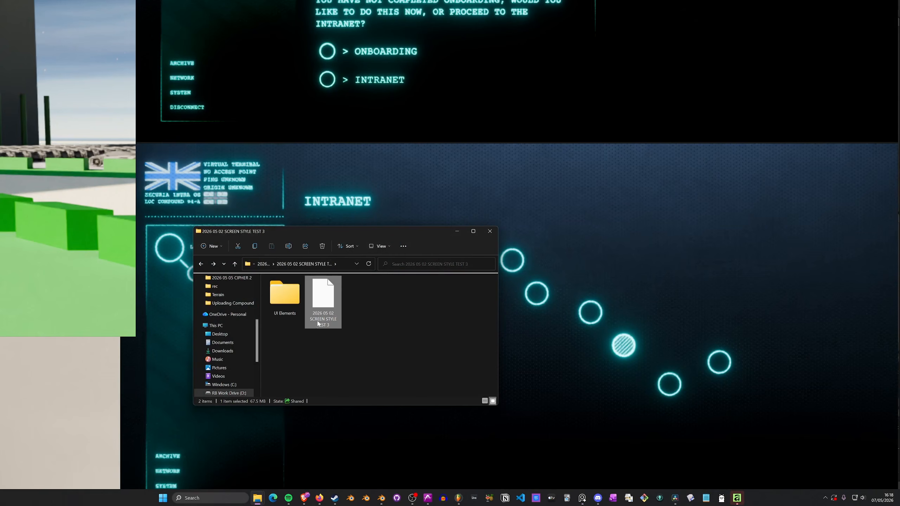
click(316, 362)
double_click(283, 308)
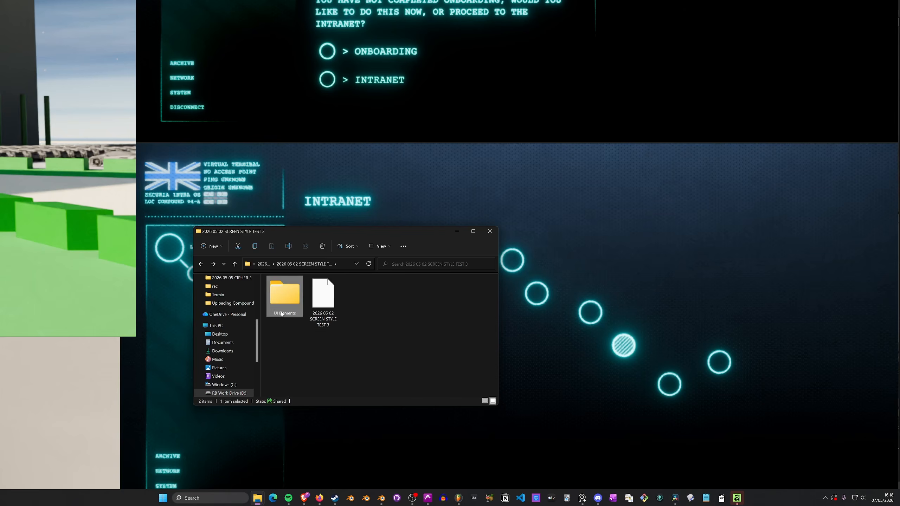
Step: Browse the UI Elements files, highlighting the User Interface Elements 2 and Intranet documents and the circle and flag graphics
scroll(331, 384, down, 2)
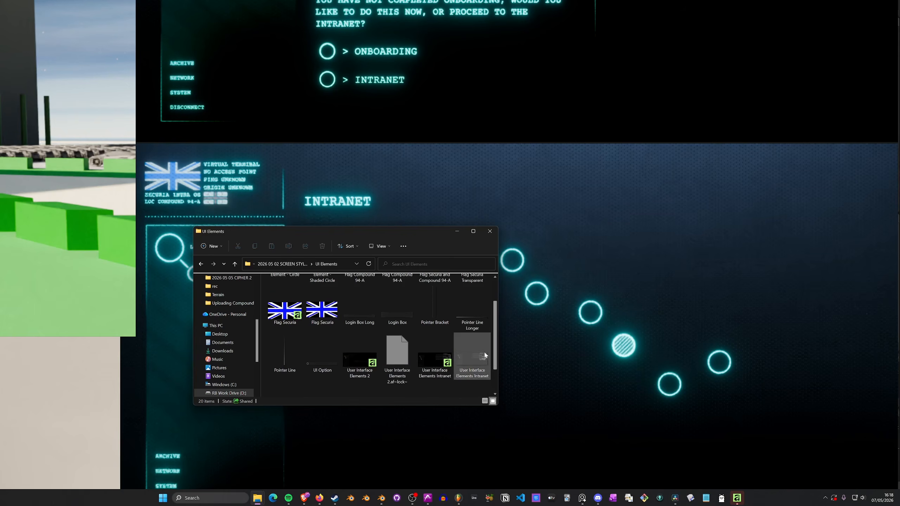
drag(433, 243, 383, 229)
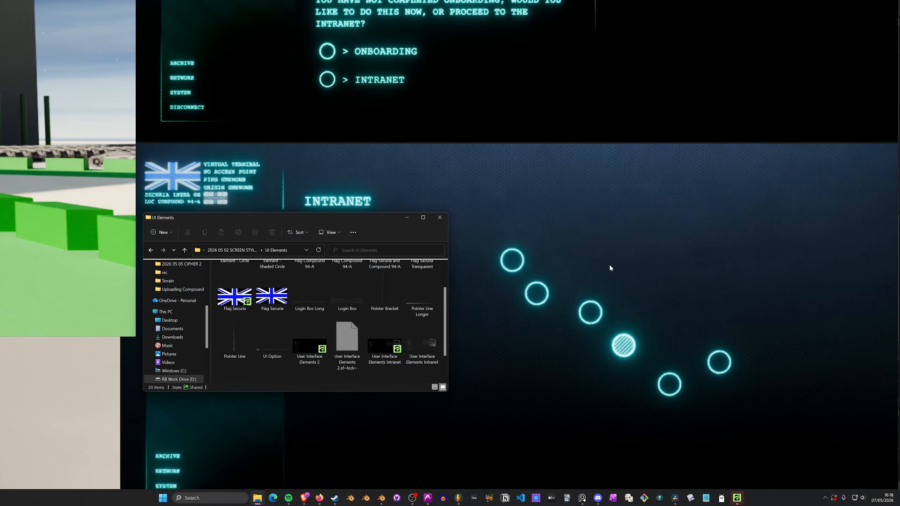
scroll(359, 354, down, 1)
click(312, 324)
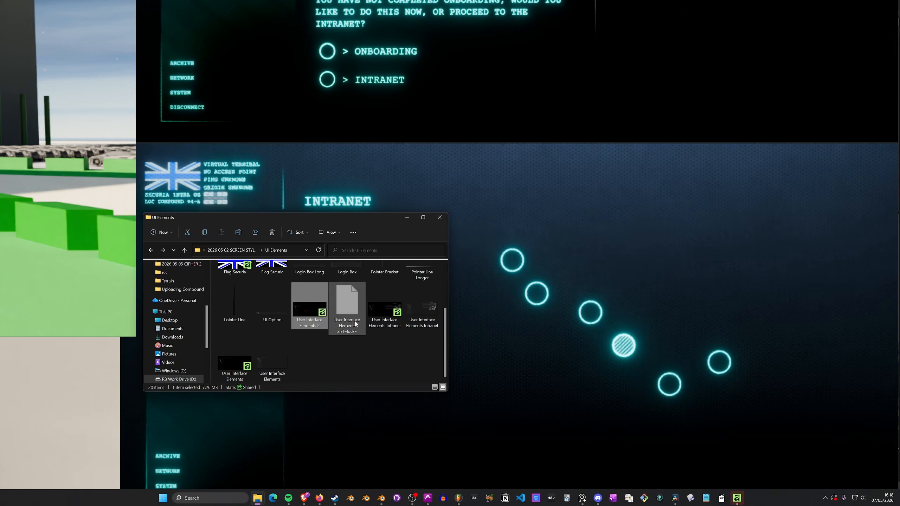
click(383, 324)
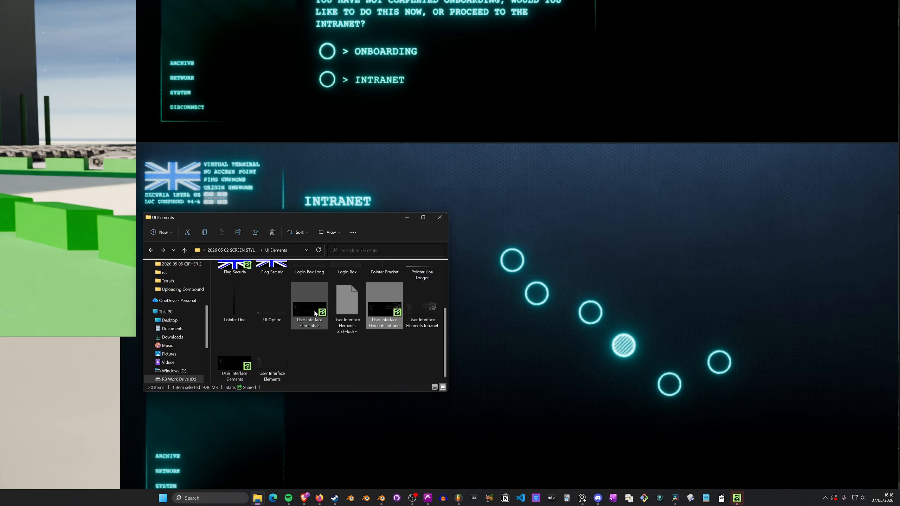
drag(392, 370, 290, 329)
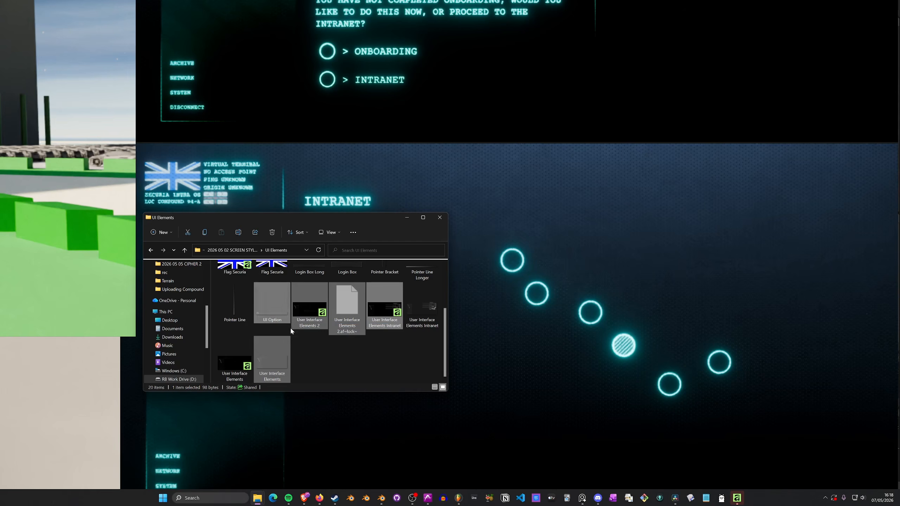
click(345, 357)
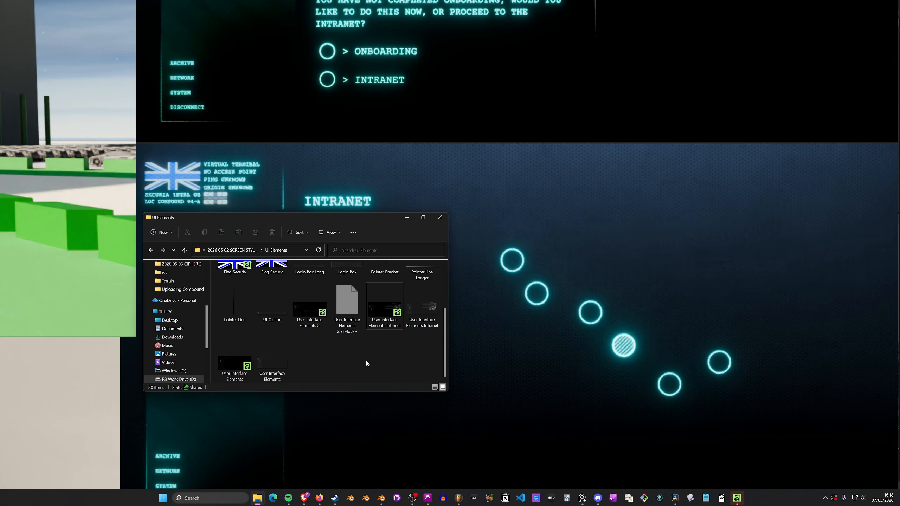
scroll(366, 359, up, 3)
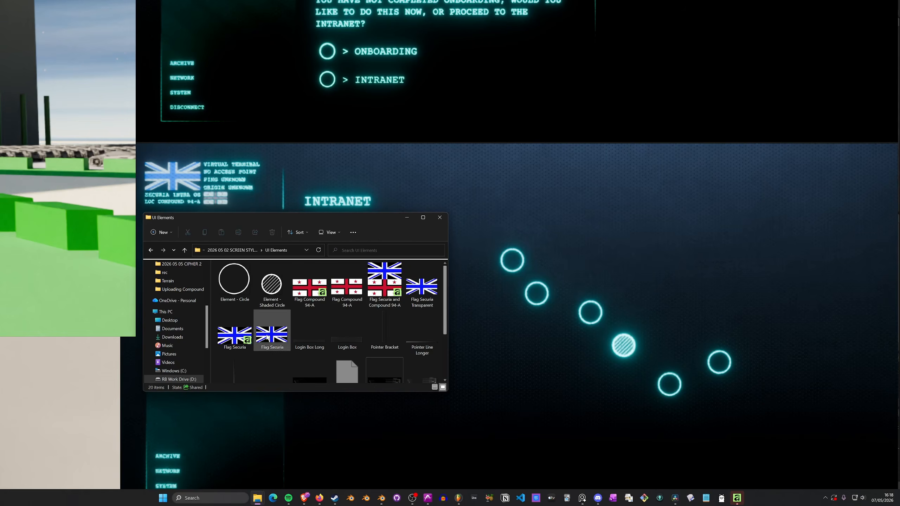
Step: Return to the SCREEN STYLE TEST 3 folder and switch to the Blender window holding the screen style scene
click(239, 251)
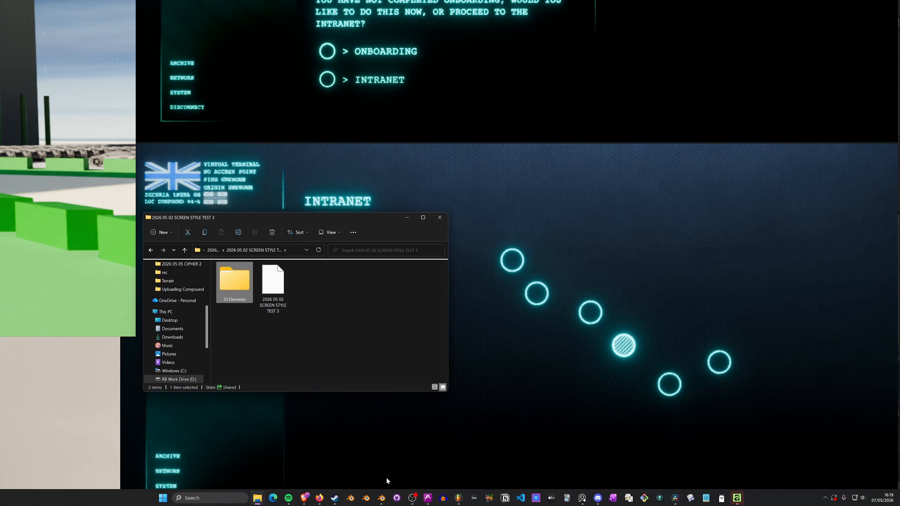
click(381, 498)
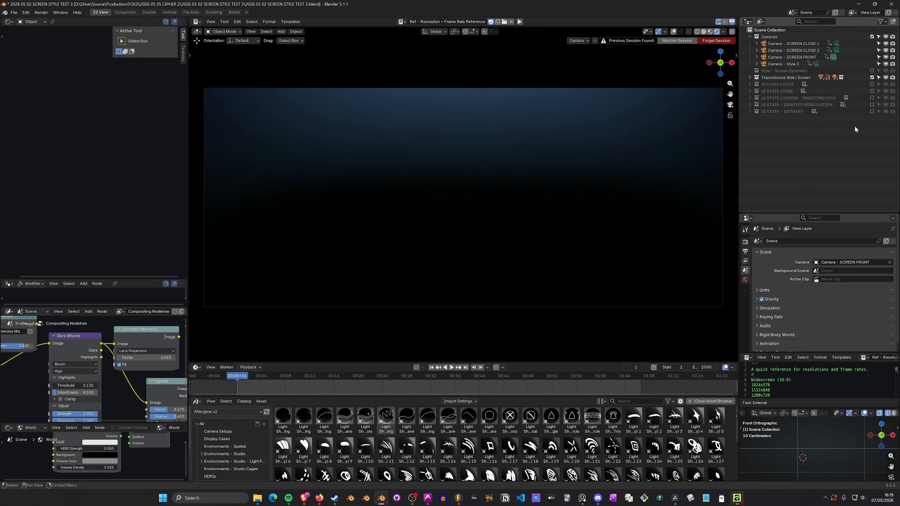
Step: Include the UI STATE FOCUS collection in the view layer and enlarge the 3D viewport by shrinking the asset browser and timeline
click(872, 84)
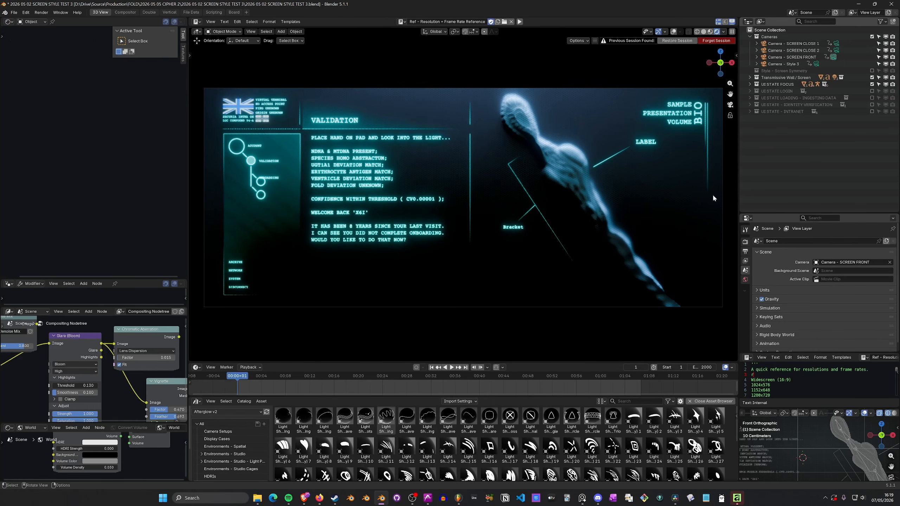
drag(547, 396, 542, 457)
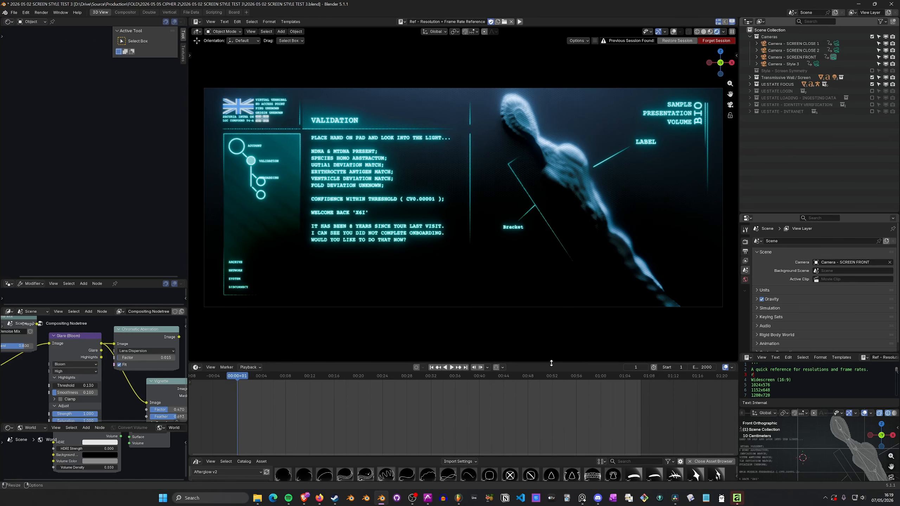
drag(551, 362, 553, 416)
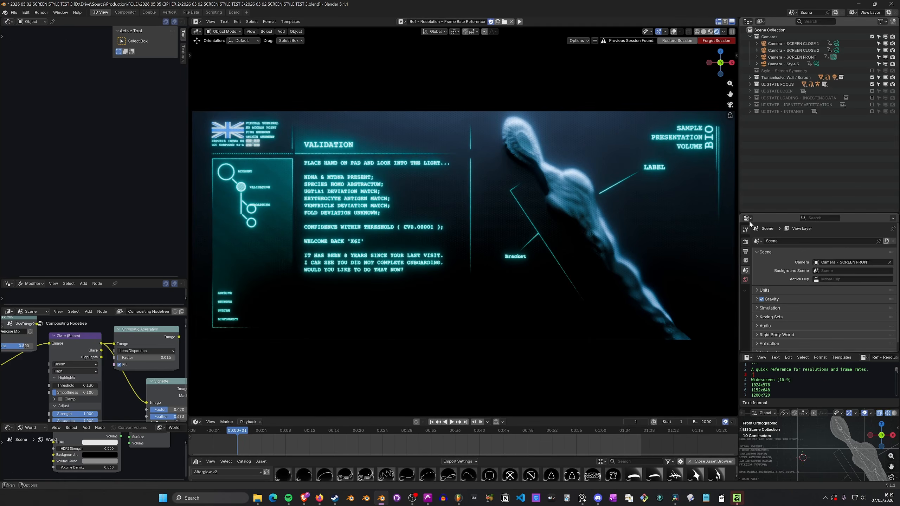
Step: Examine the teal "True value is human experience" screen image on the reference board and return to the Blender window
click(586, 498)
middle_drag(391, 456, 451, 251)
drag(451, 251, 344, 442)
middle_drag(344, 442, 417, 283)
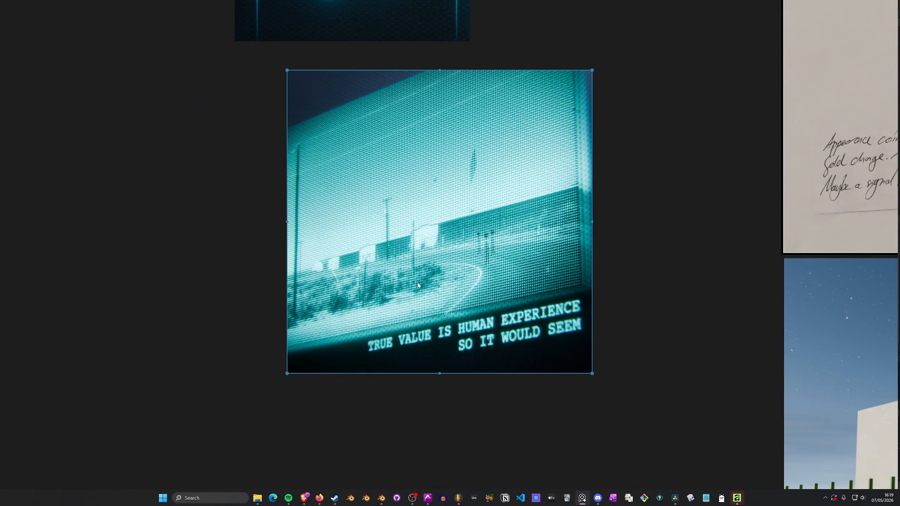
scroll(403, 301, up, 2)
middle_drag(383, 374, 372, 408)
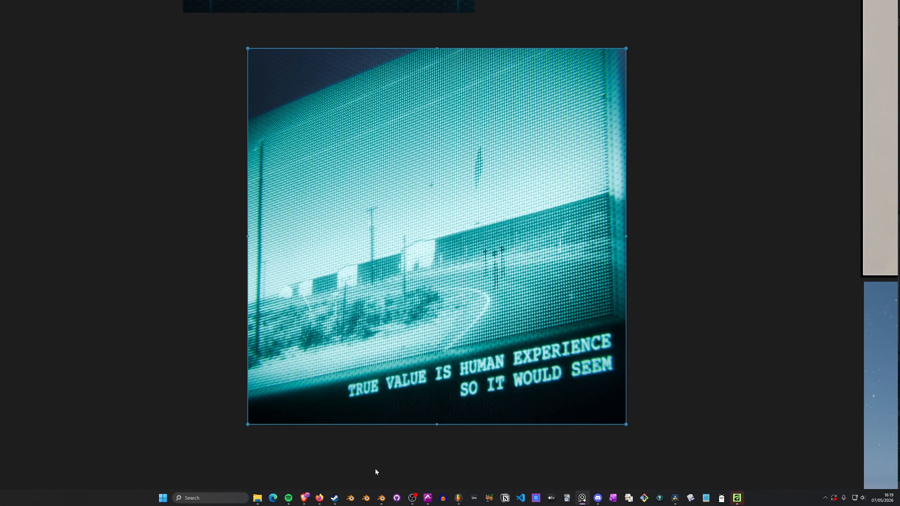
click(381, 498)
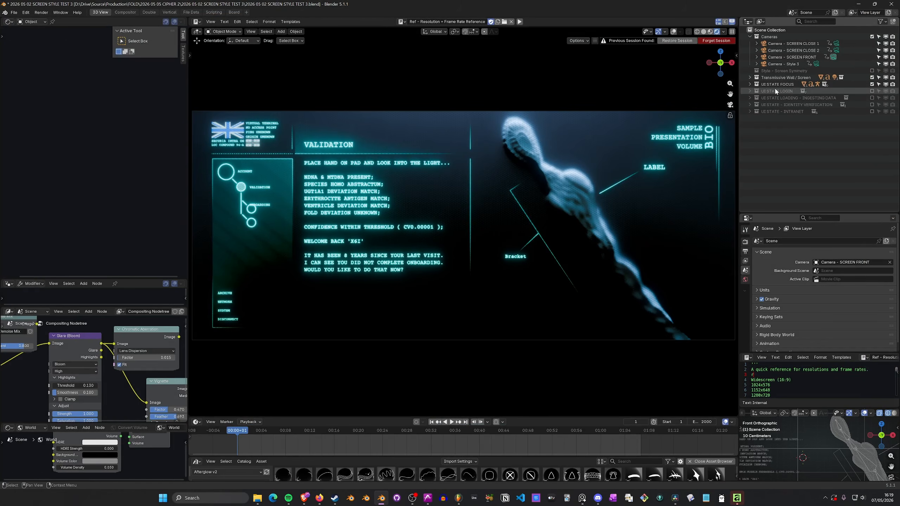
Step: Exclude the Transmissive Wall / Screen collection to compare the raw interface without it, and include it again
click(871, 78)
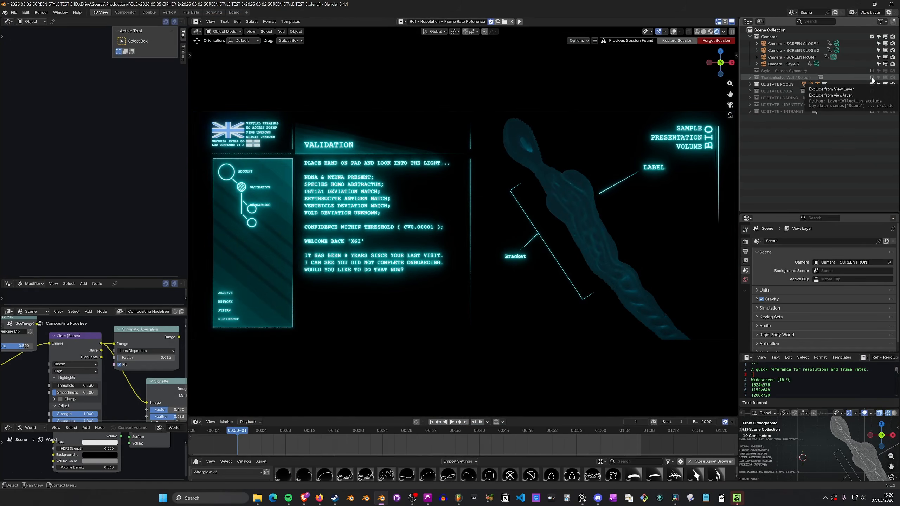
click(872, 78)
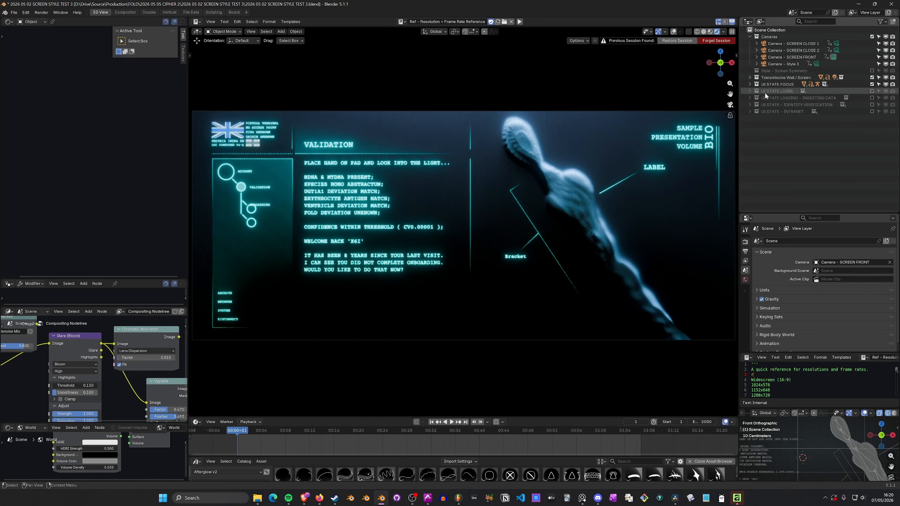
Step: Exclude the UI STATE FOCUS collection, briefly preview the loading and identity states, and include UI STATE LOGIN instead
click(872, 84)
click(872, 98)
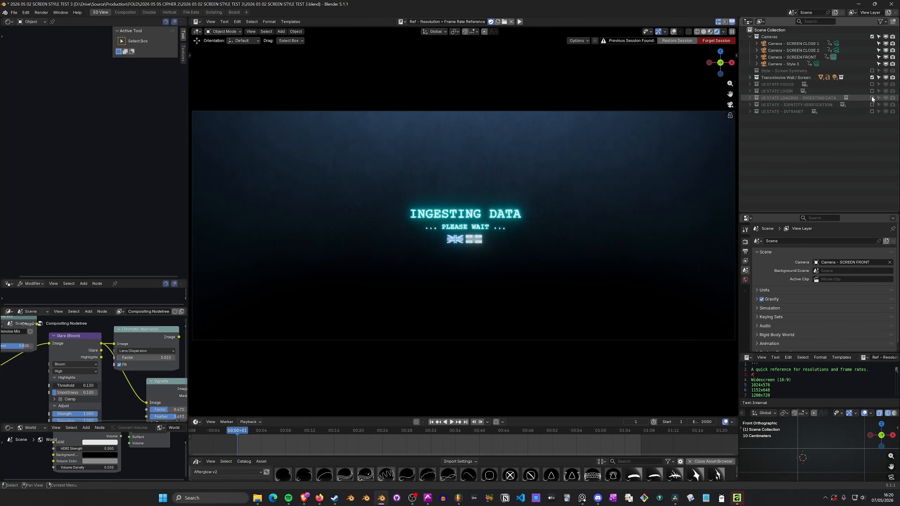
click(872, 97)
click(872, 105)
click(872, 104)
click(872, 91)
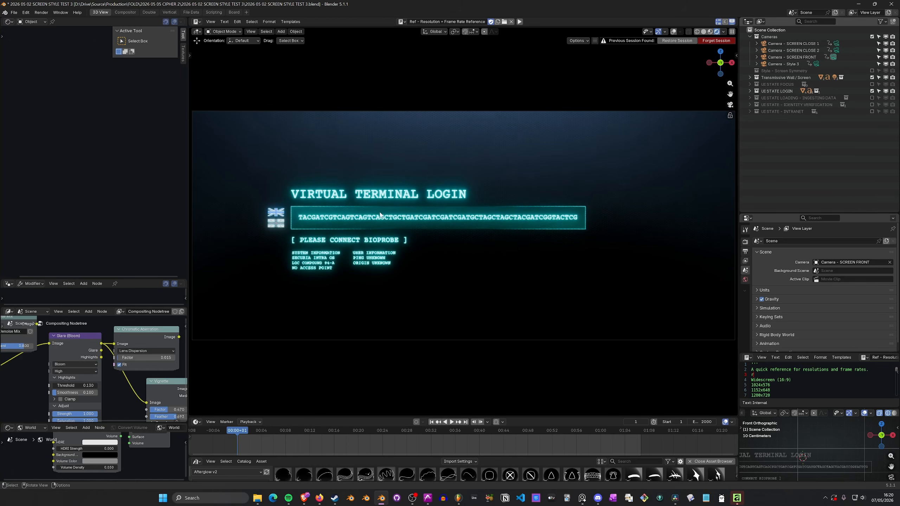
Step: Swap the login state for UI STATE LOADING - INGESTING DATA, and replace that with UI STATE - IDENTITY VERIFICATION
click(872, 92)
click(872, 98)
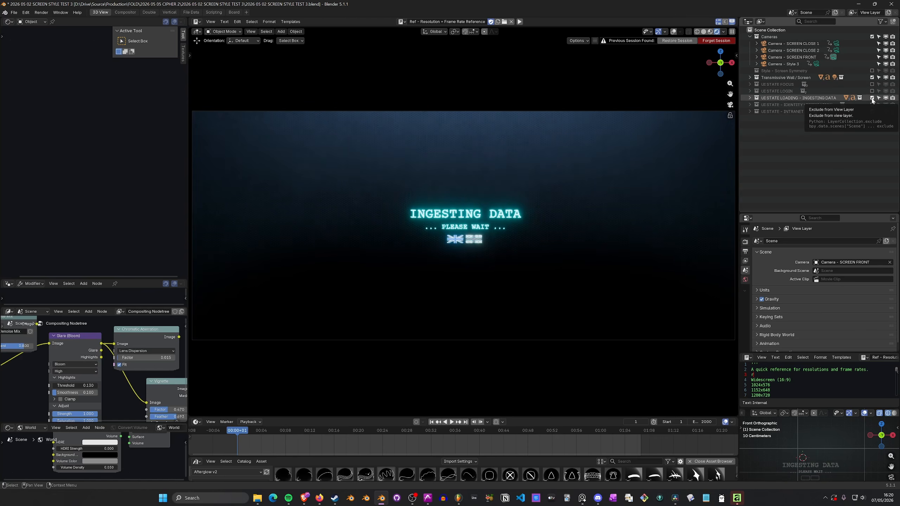
click(872, 98)
click(872, 105)
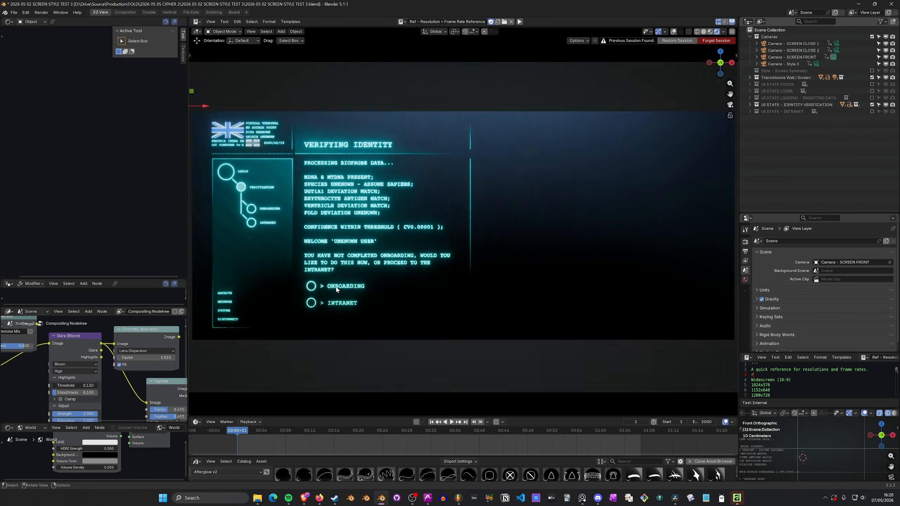
shift+middle_drag(335, 288, 457, 304)
scroll(458, 304, up, 1)
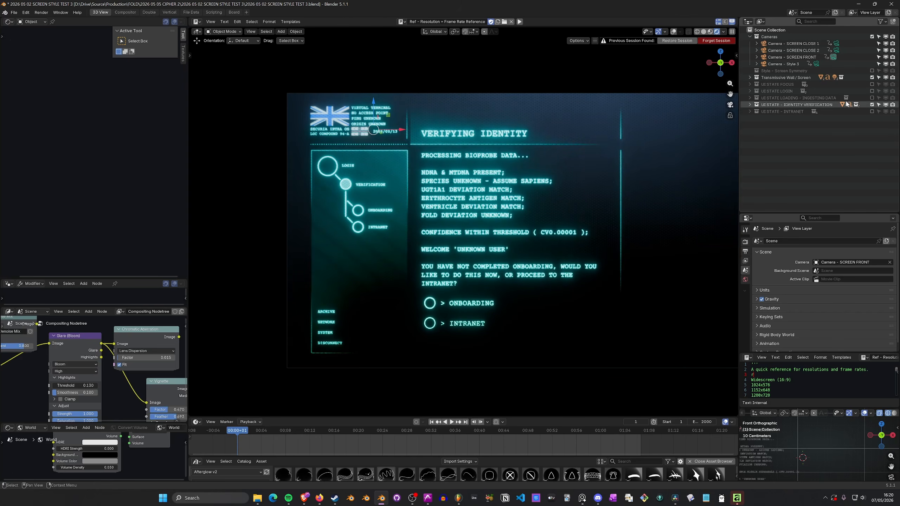
Step: Replace the identity verification collection with UI STATE - INTRANET and look over its side menu, circles and compound map
click(872, 104)
click(872, 112)
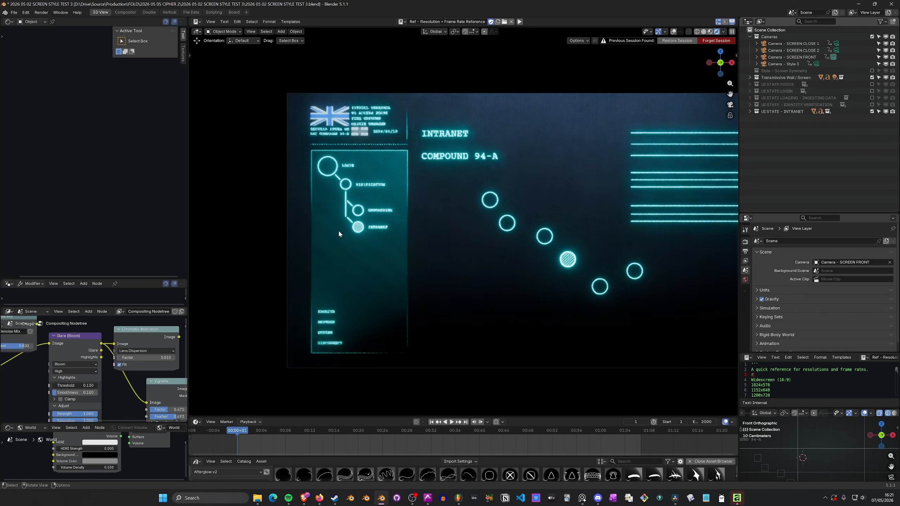
scroll(337, 229, up, 2)
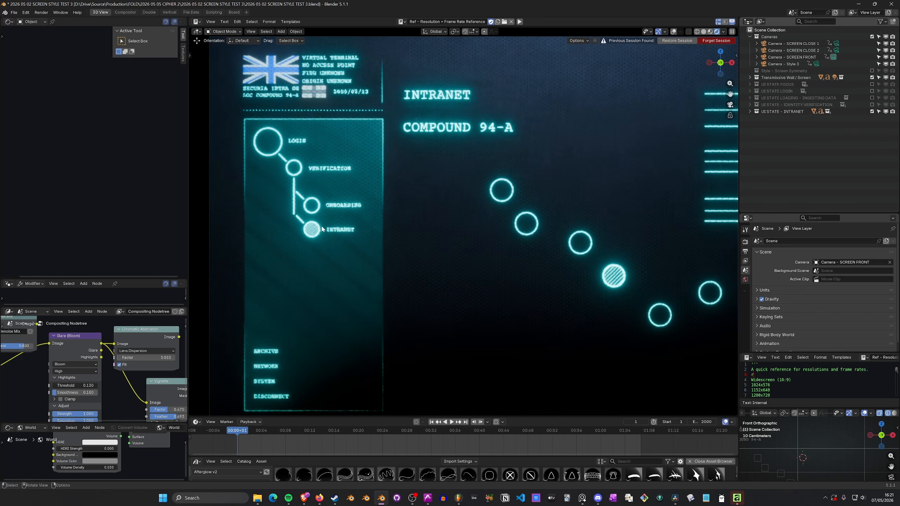
scroll(435, 239, down, 2)
shift+middle_drag(629, 232, 484, 221)
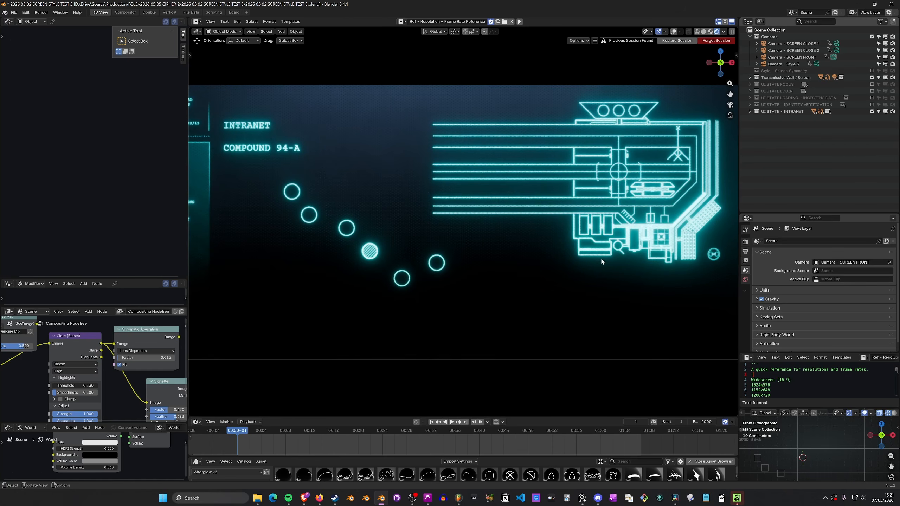
shift+middle_drag(267, 260, 560, 256)
scroll(561, 256, up, 1)
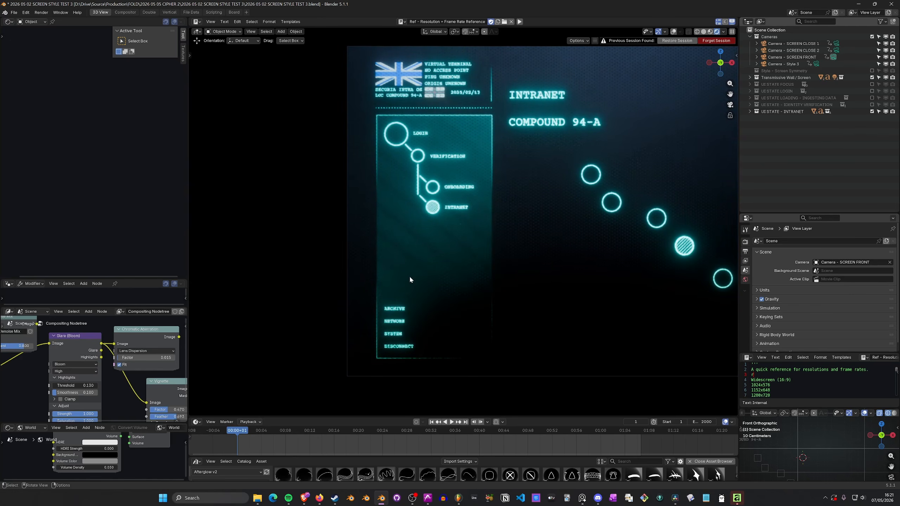
Step: Expand the UI STATE - INTRANET collection and select the User Interface Elements.002 object
click(750, 112)
click(797, 152)
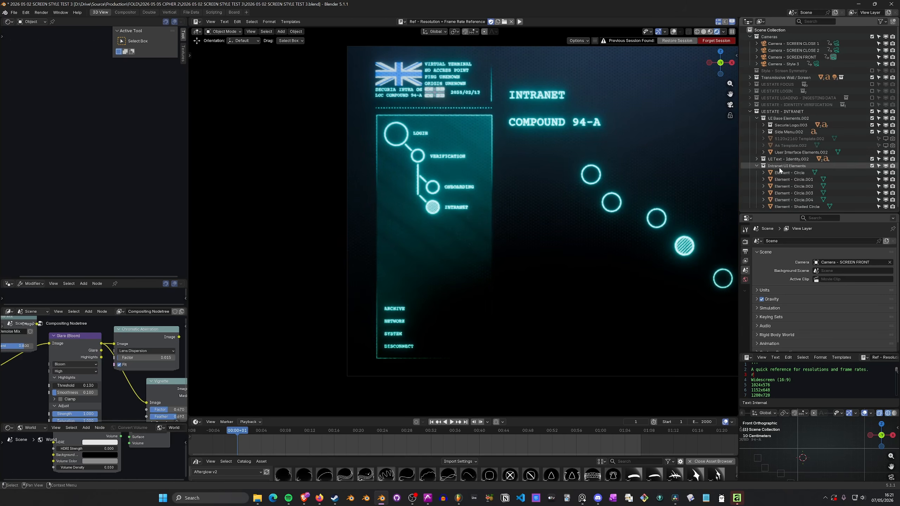
shift+middle_drag(450, 274, 302, 272)
scroll(302, 272, down, 1)
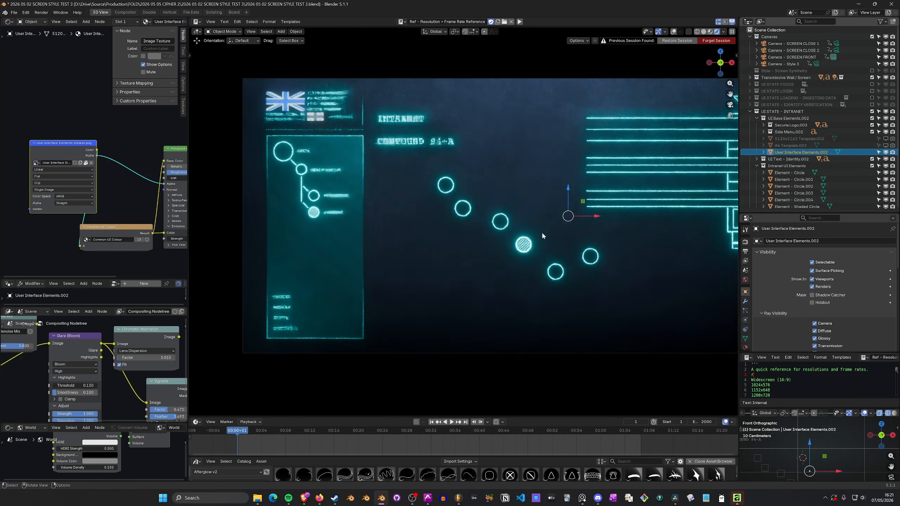
Step: Try moving the User Interface Elements.002 plane across the screen, undoing each move and clearing the selection
drag(582, 201, 645, 199)
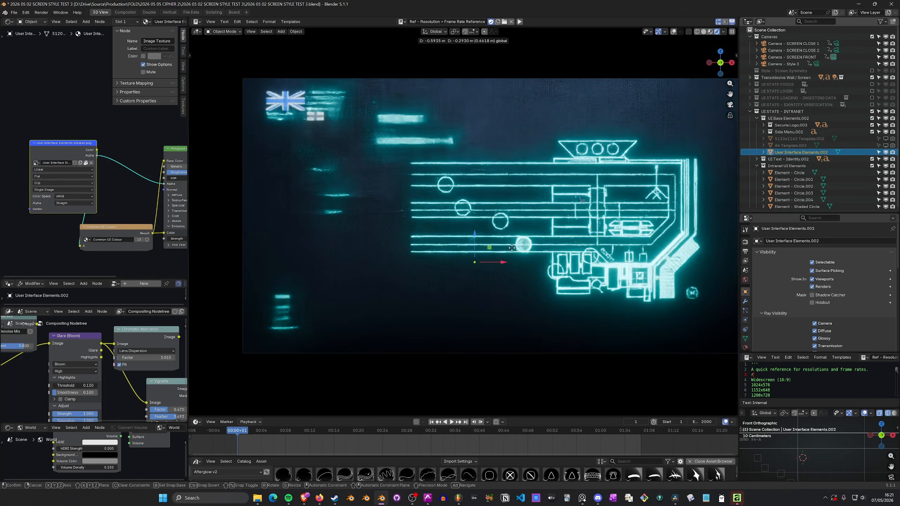
shift+middle_drag(605, 225, 476, 245)
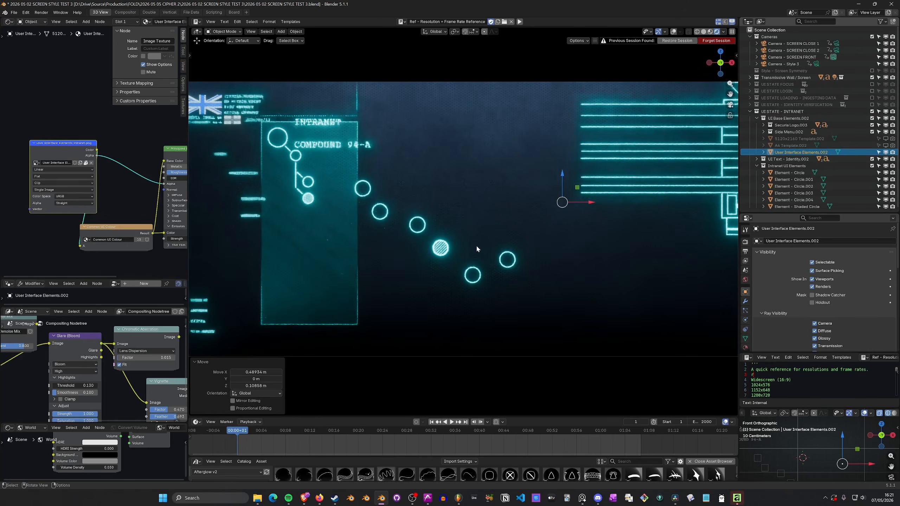
key(ctrl+z)
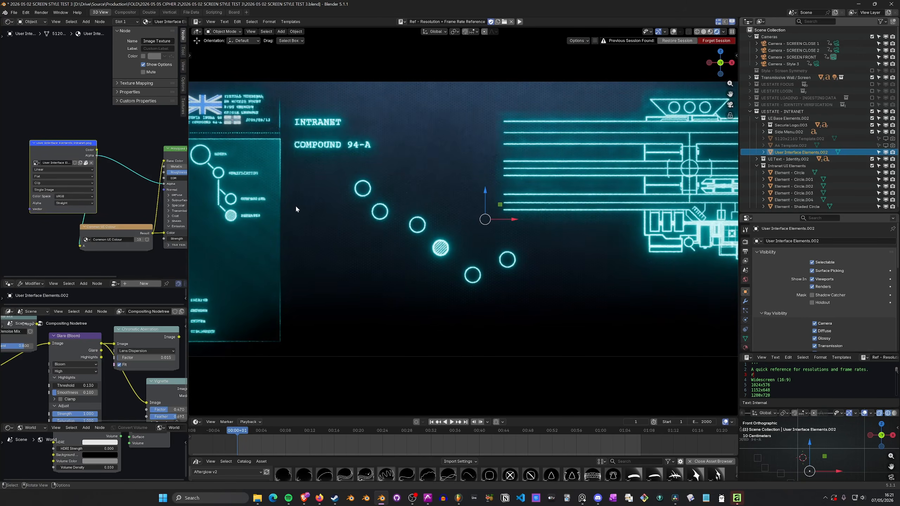
key(Home)
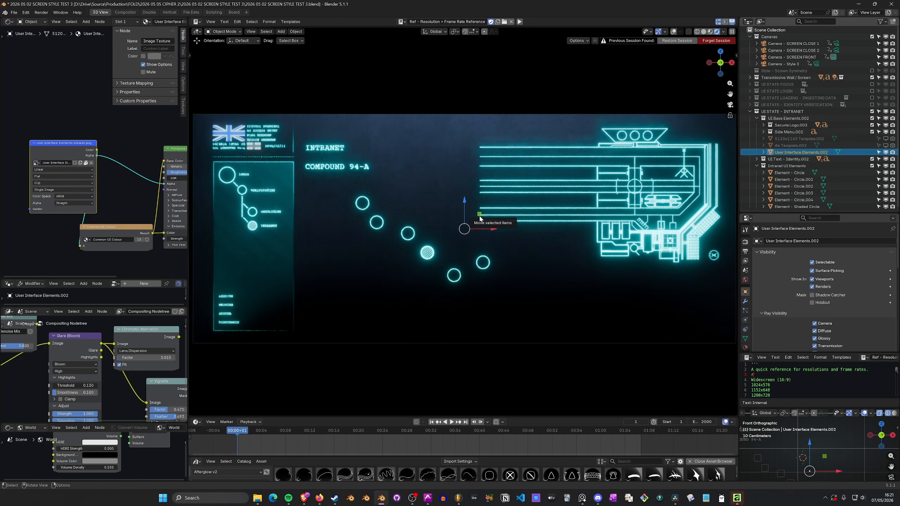
drag(477, 216, 400, 242)
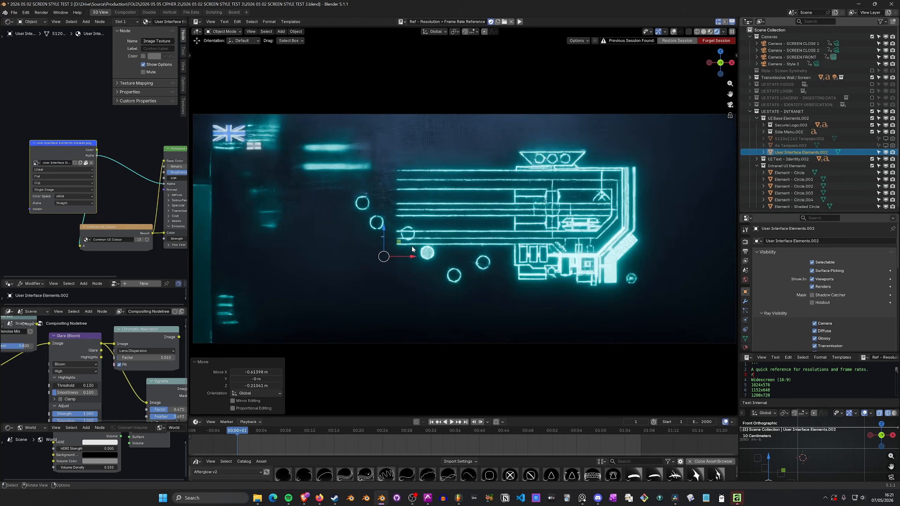
key(ctrl+z)
click(381, 244)
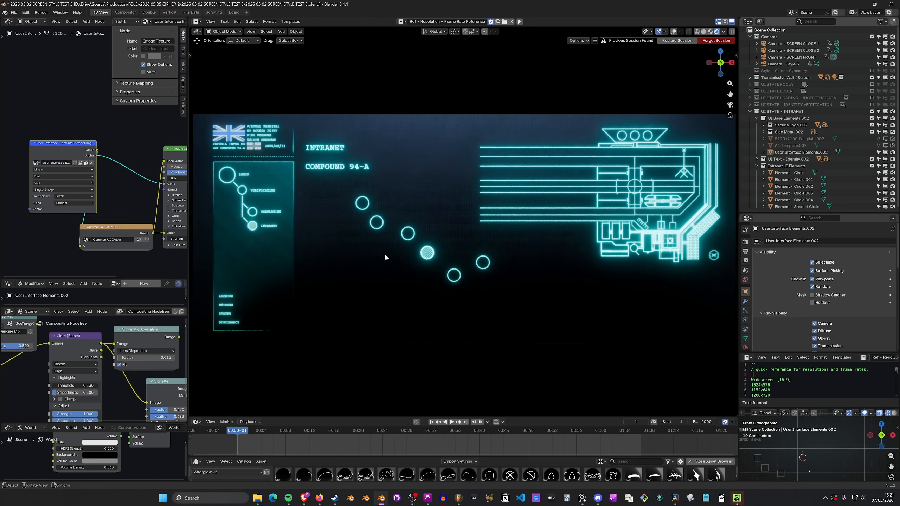
Step: Examine the intranet screen in a maximized 3D viewport, then restore the regular layout
scroll(346, 237, up, 3)
key(ctrl+space)
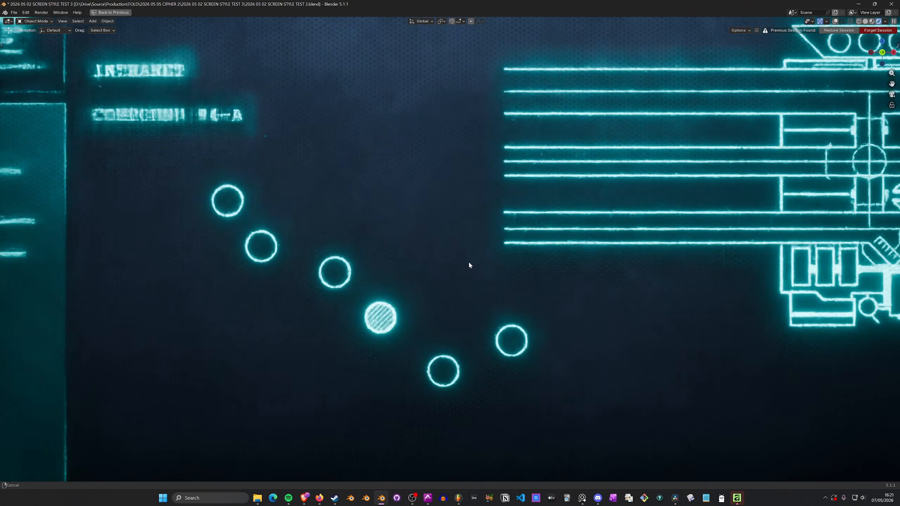
key(Home)
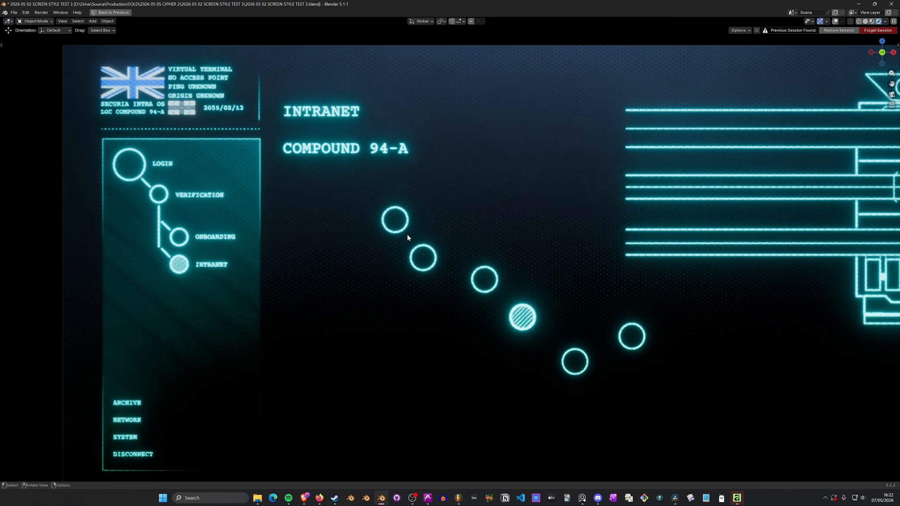
key(ctrl+space)
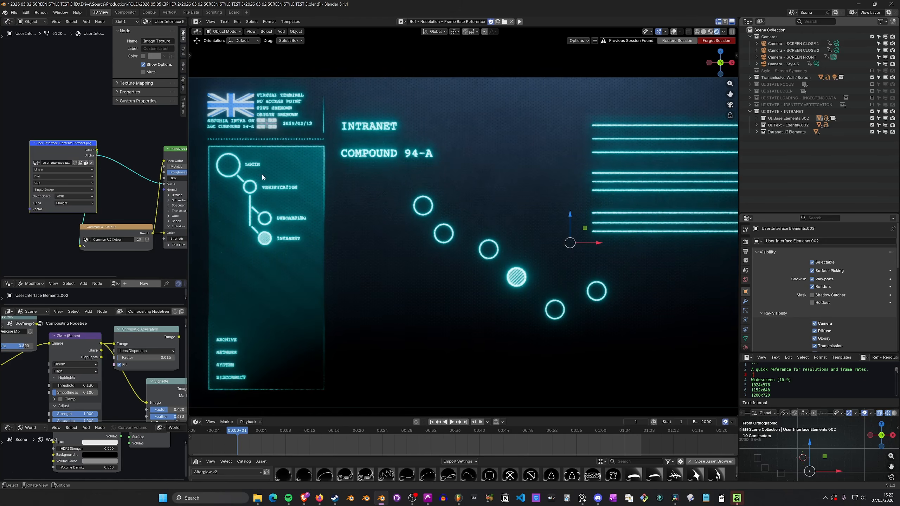
Step: Reposition the Common UI Colour group node close to the intranet image texture node in the shader editor
middle_drag(135, 203, 160, 196)
key(g)
click(122, 199)
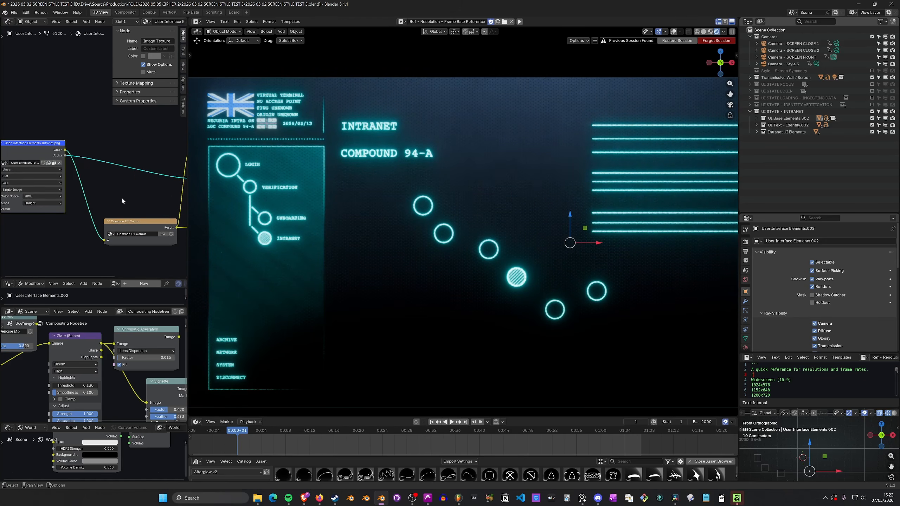
drag(138, 224, 117, 202)
middle_drag(117, 201, 134, 206)
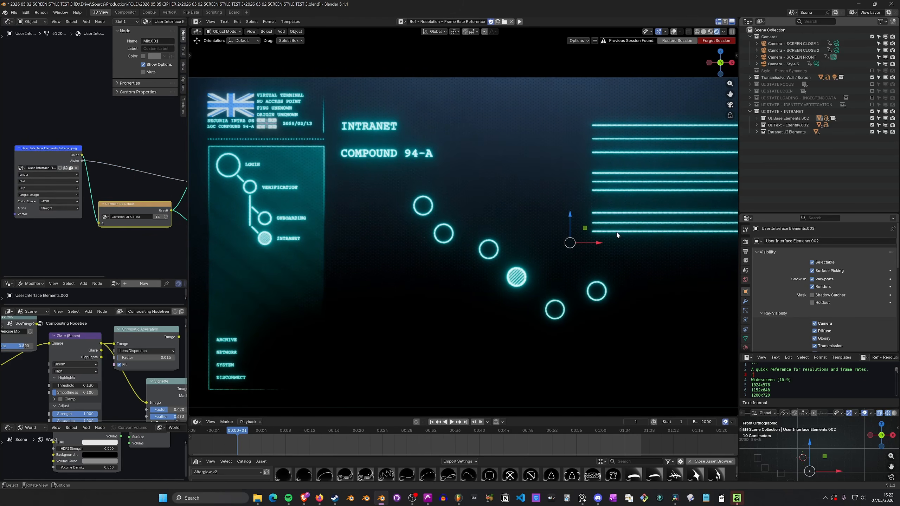
scroll(113, 183, up, 2)
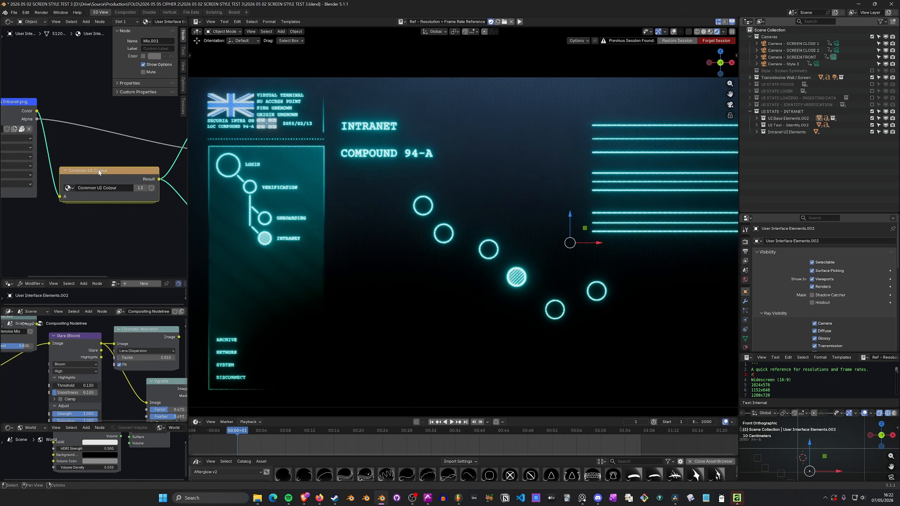
Step: Enter the Common UI Colour node group and change the Color mix node's B colour to red
key(Tab)
key(n)
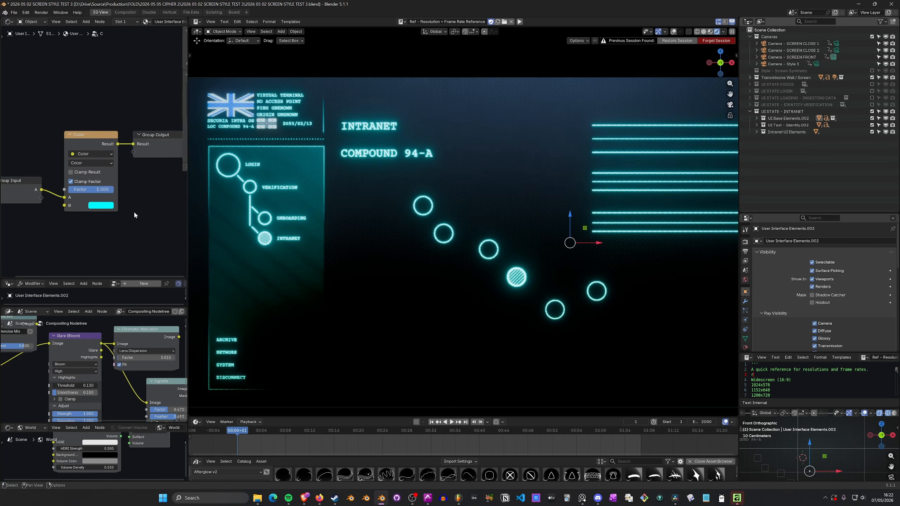
click(109, 210)
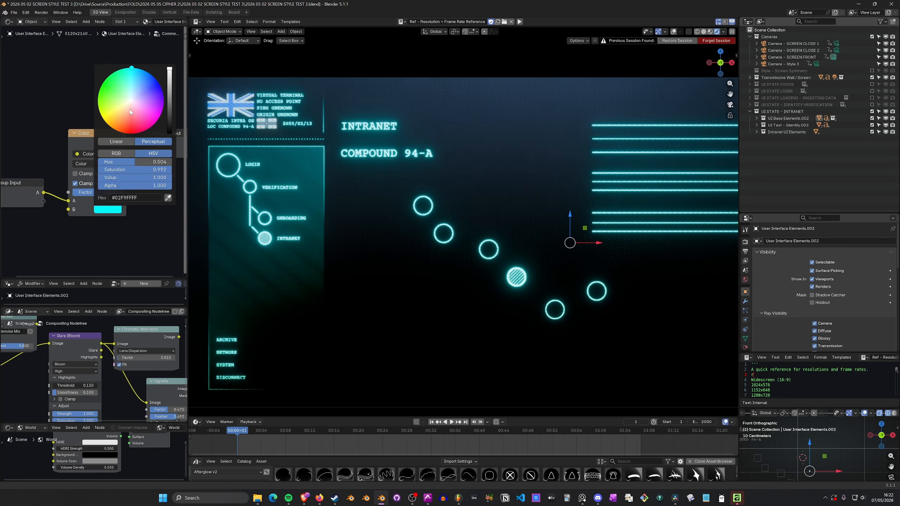
drag(130, 112, 131, 124)
scroll(406, 196, down, 1)
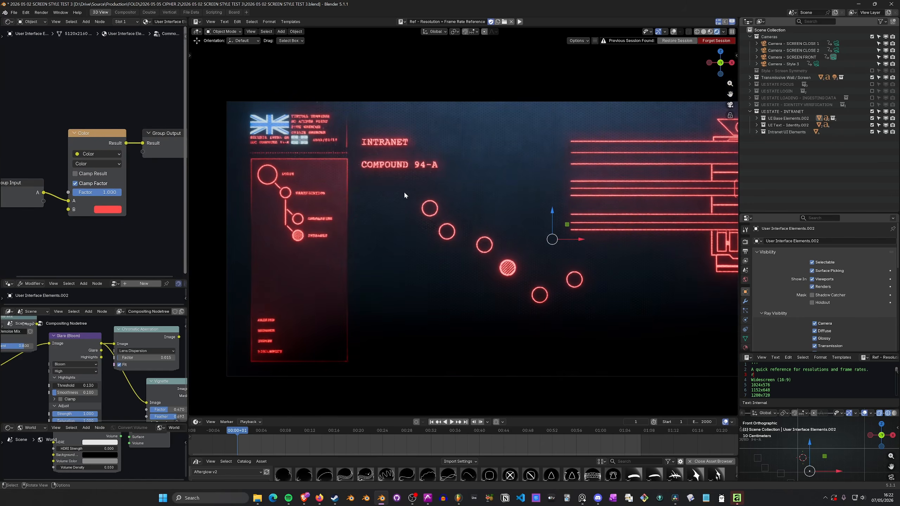
shift+middle_drag(609, 199, 468, 186)
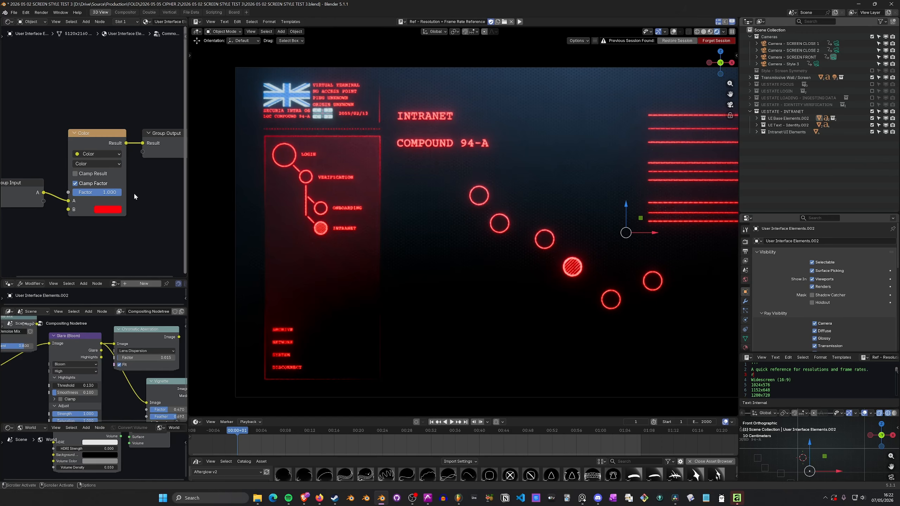
Step: Undo the red colour change on the Color mix node inside the Common UI Colour group
key(ctrl+z)
click(109, 213)
drag(163, 95, 109, 126)
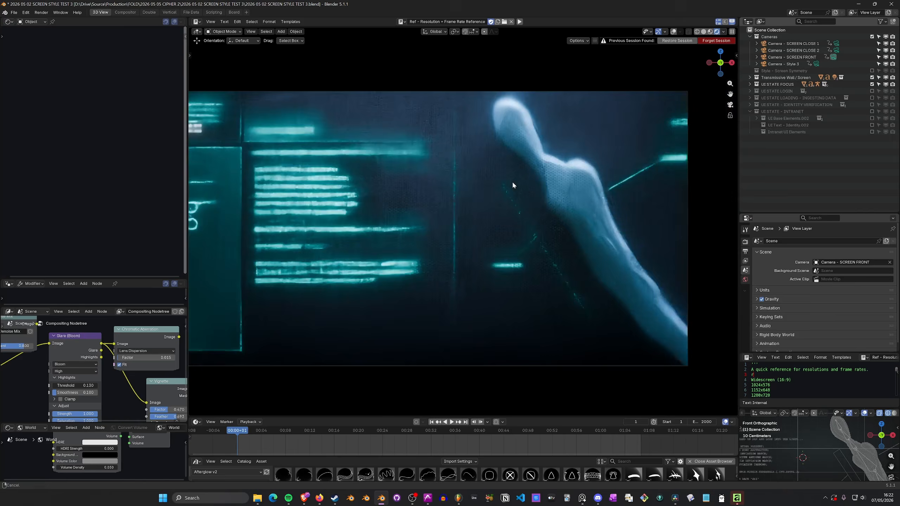
Step: View the hand model's setup from the side in solid shading with overlays, and inspect the Area.002 light's settings
scroll(512, 180, up, 4)
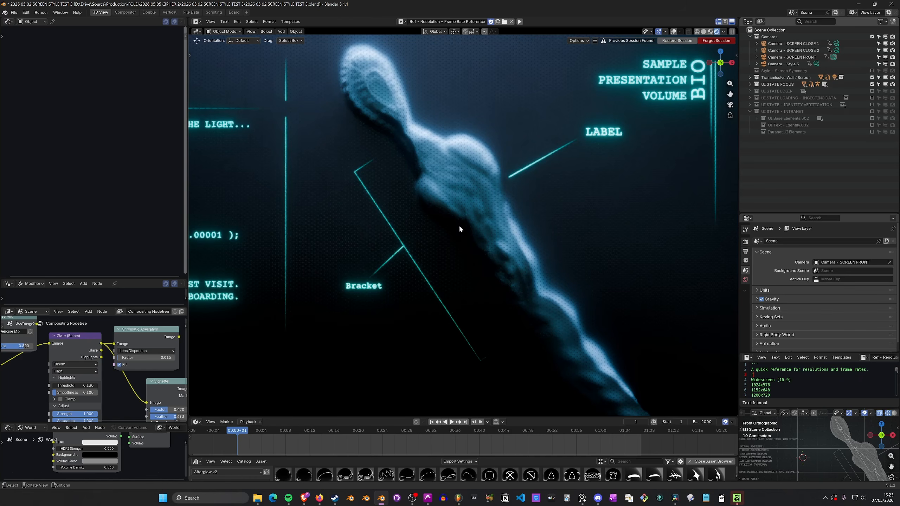
mouse_move(492, 308)
middle_down()
mouse_move(458, 325)
mouse_move(390, 329)
middle_up()
key(z)
scroll(583, 347, down, 3)
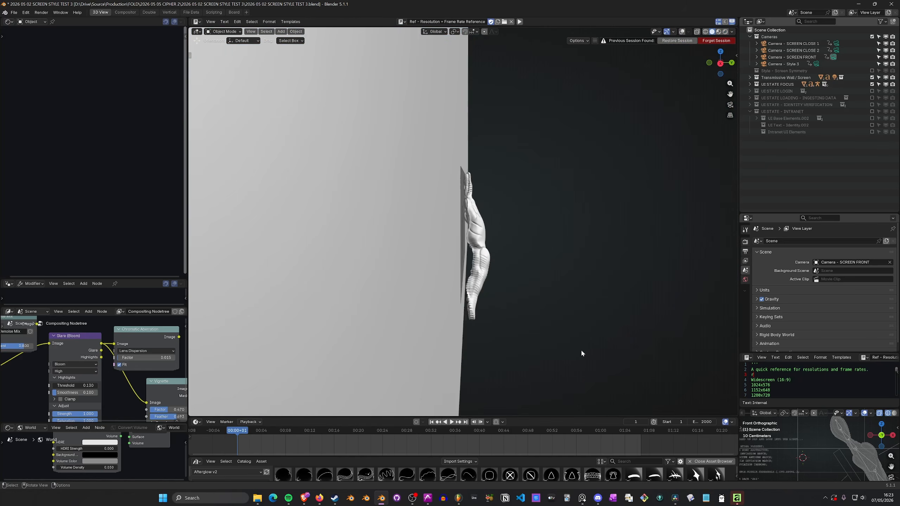
shift+middle_drag(581, 352, 539, 266)
key(shift+alt+z)
click(539, 266)
click(745, 320)
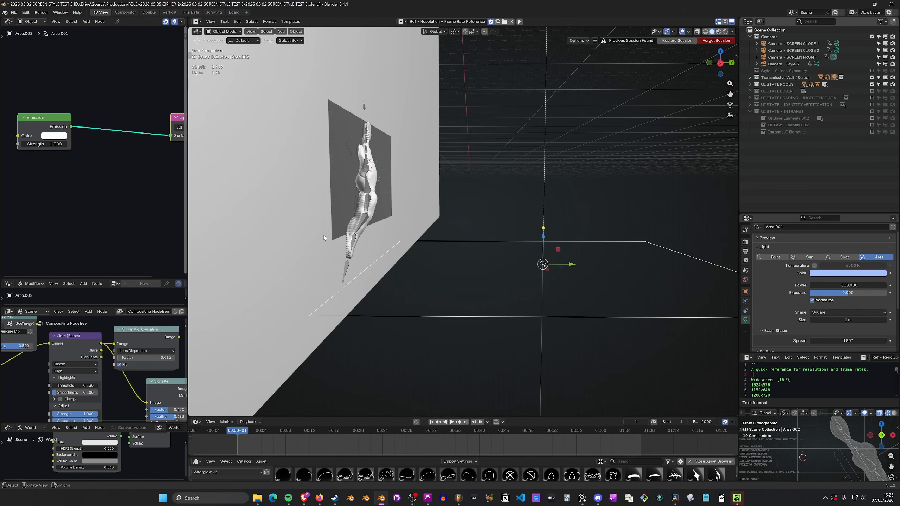
Step: Return to the rendered camera view without overlays and frame the whole validation screen
key(z)
key(KP_0)
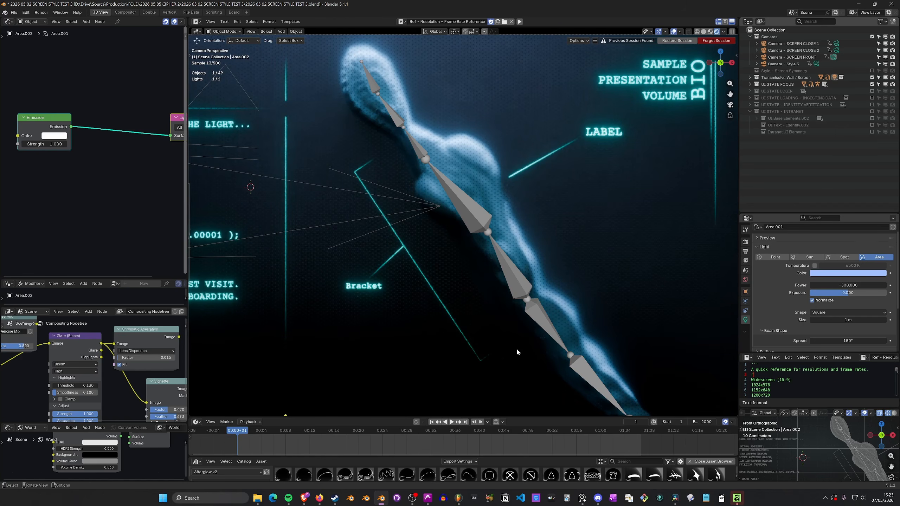
key(shift+alt+z)
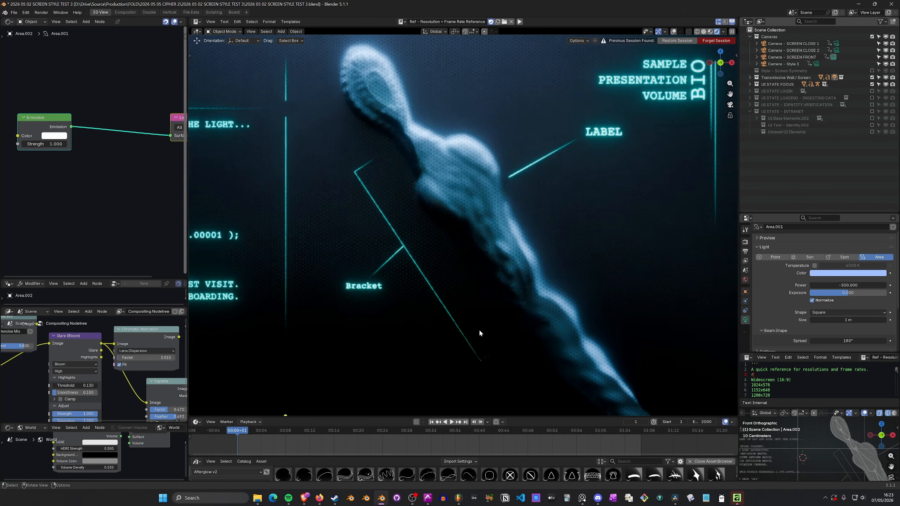
key(Home)
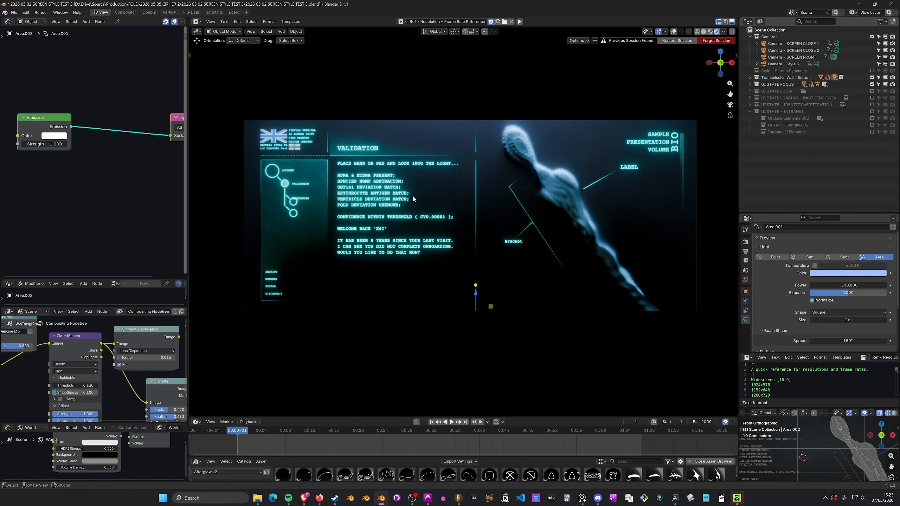
Step: Examine the validation screen and its text in a maximized 3D viewport, then restore the regular layout
key(ctrl+alt+space)
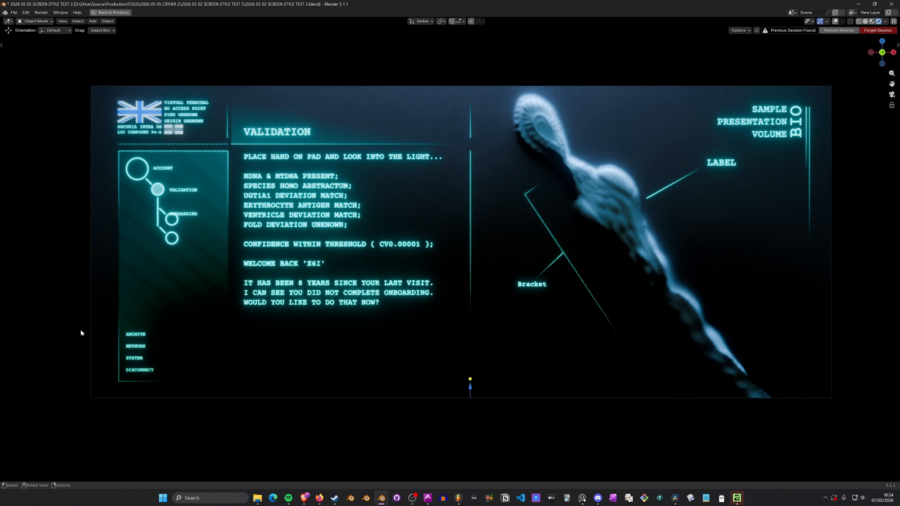
scroll(116, 266, up, 3)
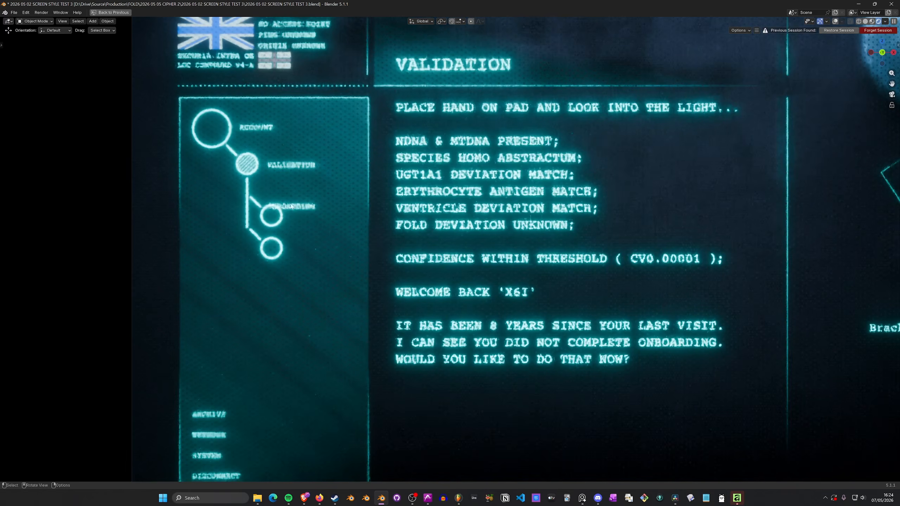
key(Home)
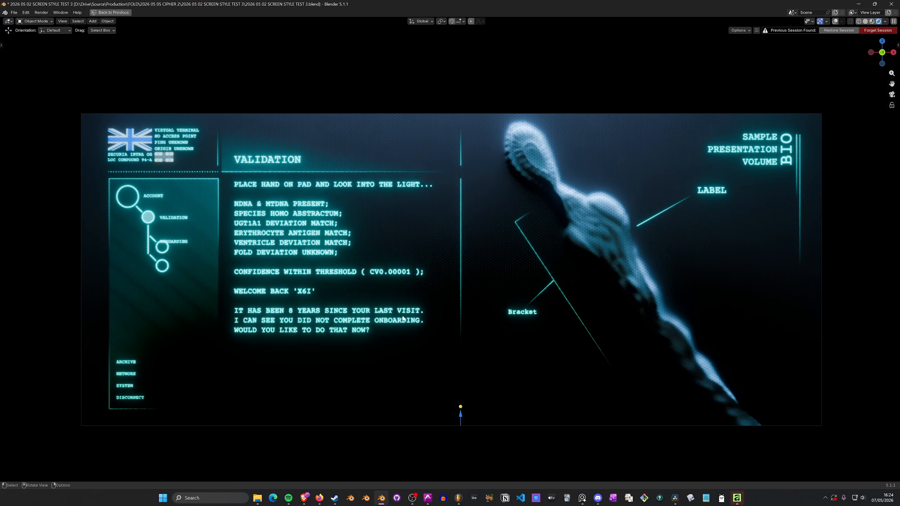
key(ctrl+space)
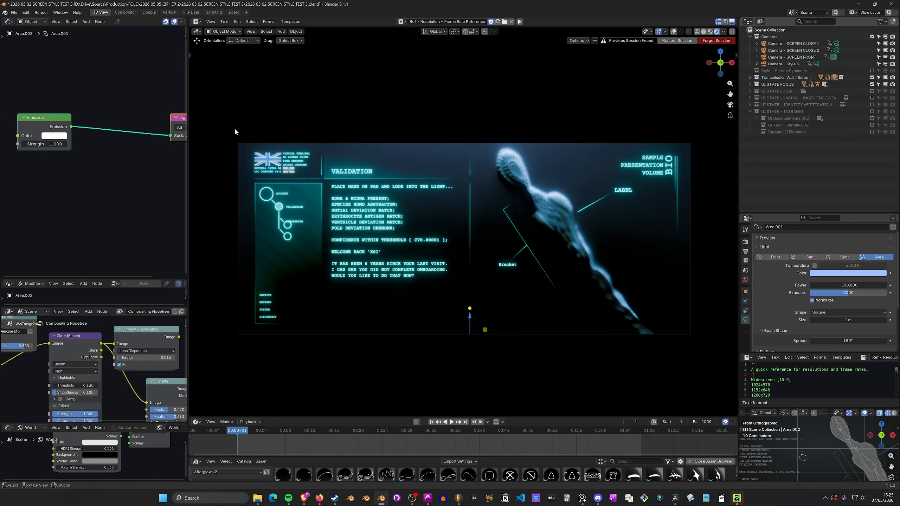
scroll(390, 288, up, 1)
shift+middle_drag(406, 271, 392, 263)
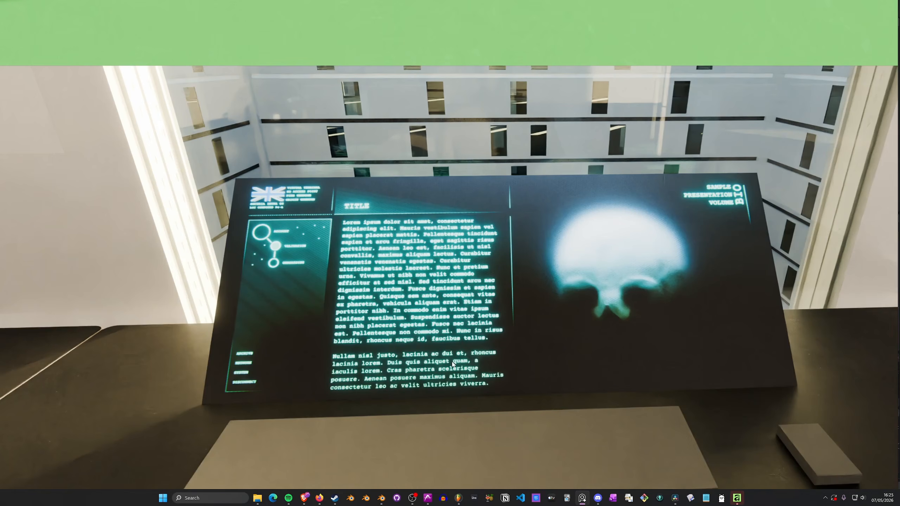
Step: Switch to the reference image board and examine the desk terminal render with the skull on its screen
scroll(454, 362, down, 3)
scroll(502, 357, up, 2)
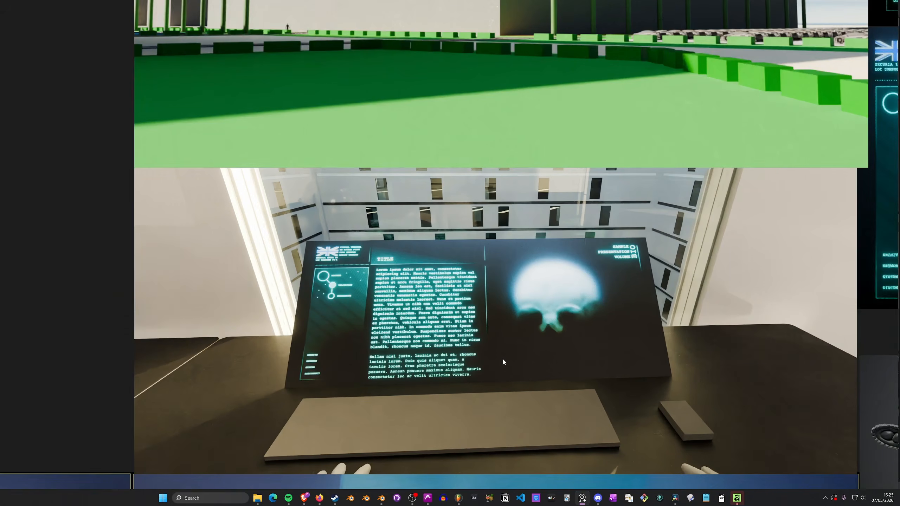
middle_drag(502, 358, 499, 318)
scroll(498, 318, down, 1)
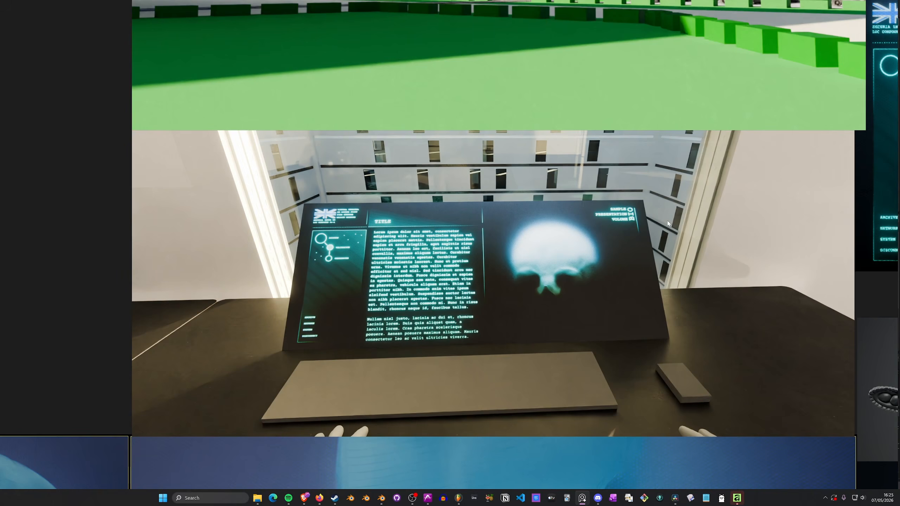
middle_drag(640, 230, 700, 210)
scroll(674, 226, down, 3)
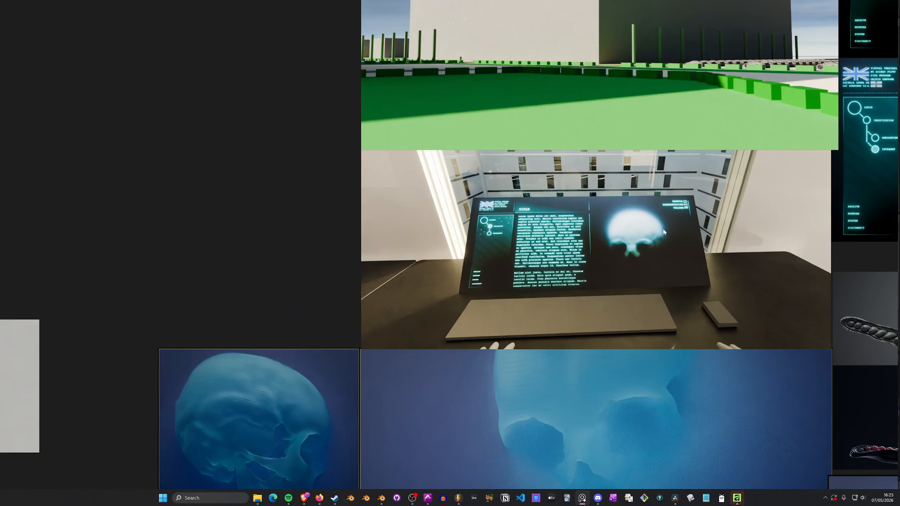
Step: Look over the desert and interior renders elsewhere on the board, then return to the desk terminal render
mouse_move(529, 282)
middle_down()
mouse_move(609, 272)
mouse_move(709, 231)
middle_up()
scroll(709, 231, down, 3)
middle_drag(517, 247, 769, 183)
middle_drag(434, 288, 709, 182)
middle_drag(59, 257, 272, 254)
middle_drag(815, 136, 424, 199)
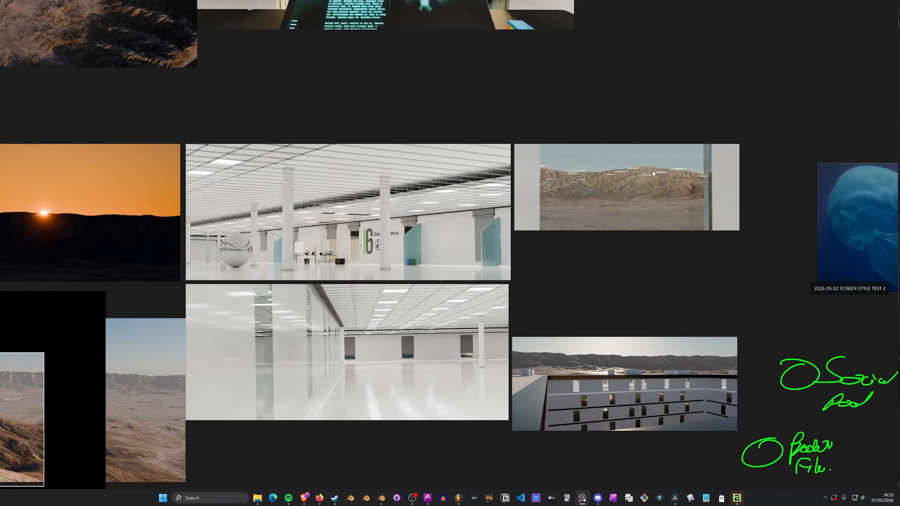
middle_drag(868, 87, 504, 198)
middle_drag(624, 202, 411, 231)
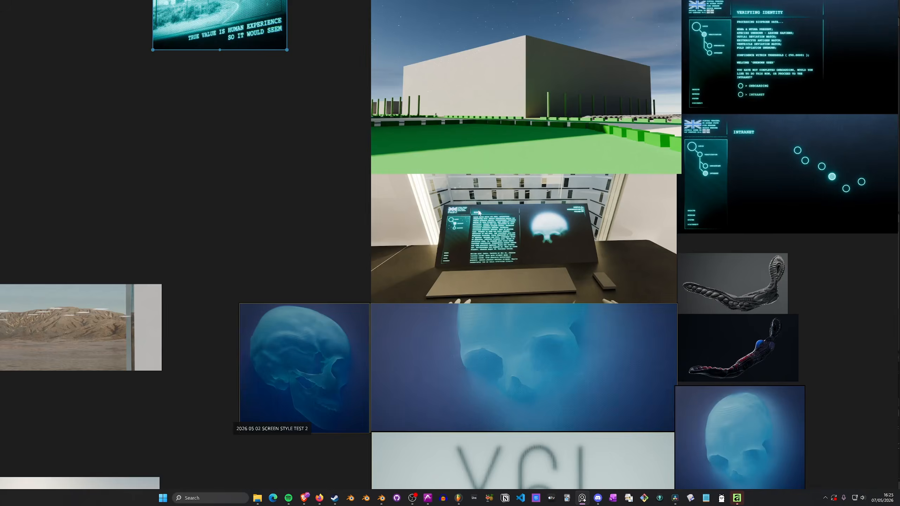
scroll(561, 218, up, 5)
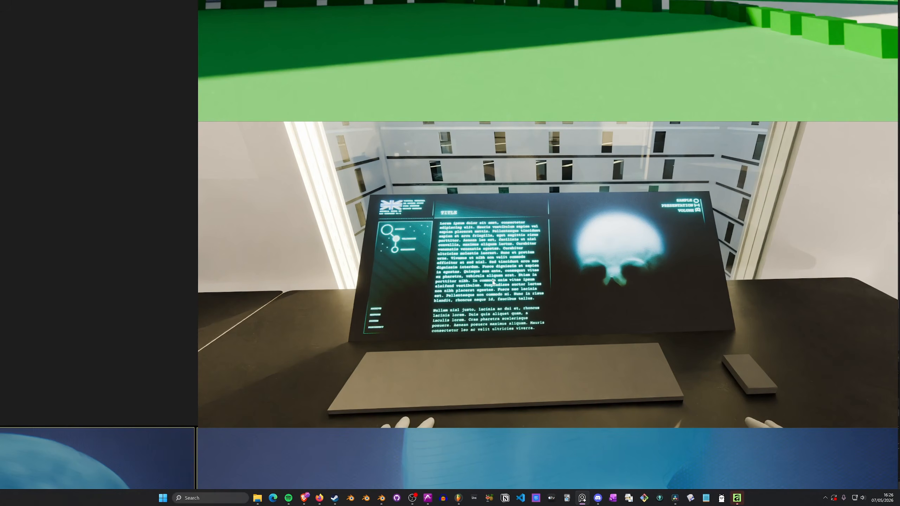
middle_drag(490, 297, 443, 287)
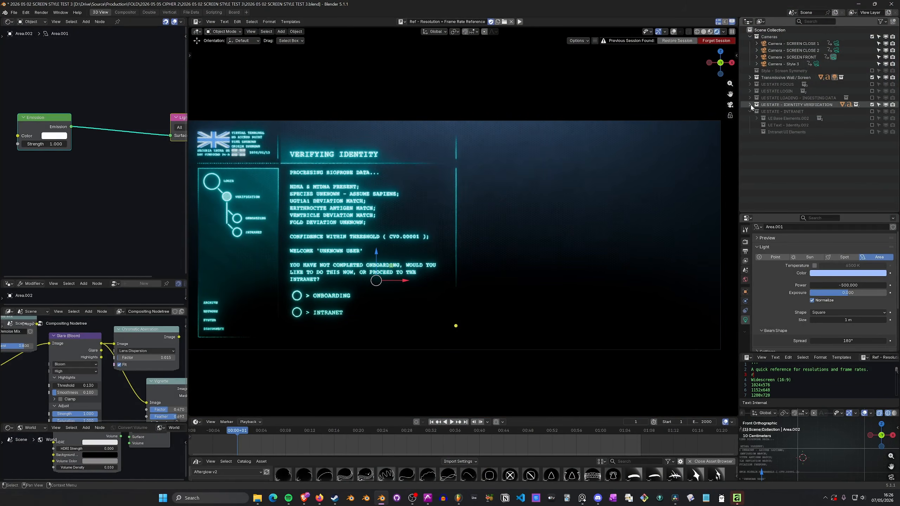
Step: Switch to Blender's identity verification screen and select its User Interface Elements.001 plane, then its body text, to inspect their shader nodes
click(261, 179)
scroll(107, 212, up, 2)
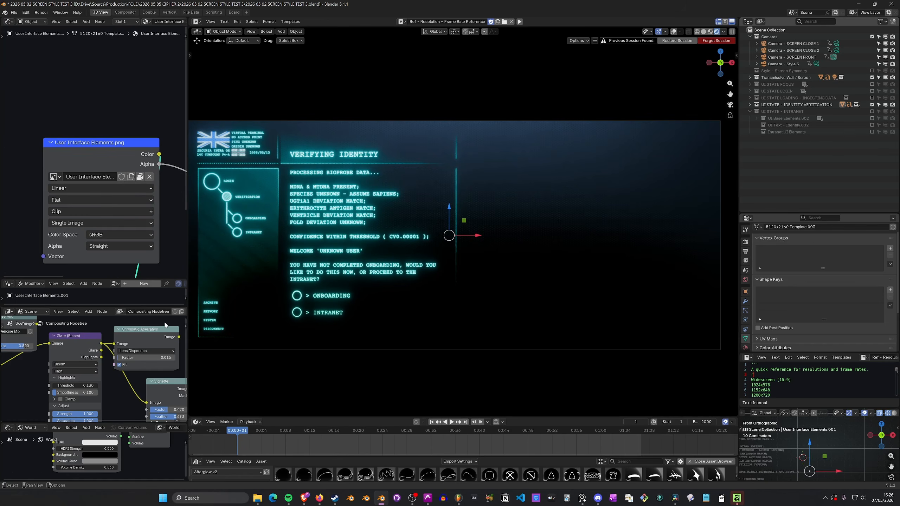
key(KP_0)
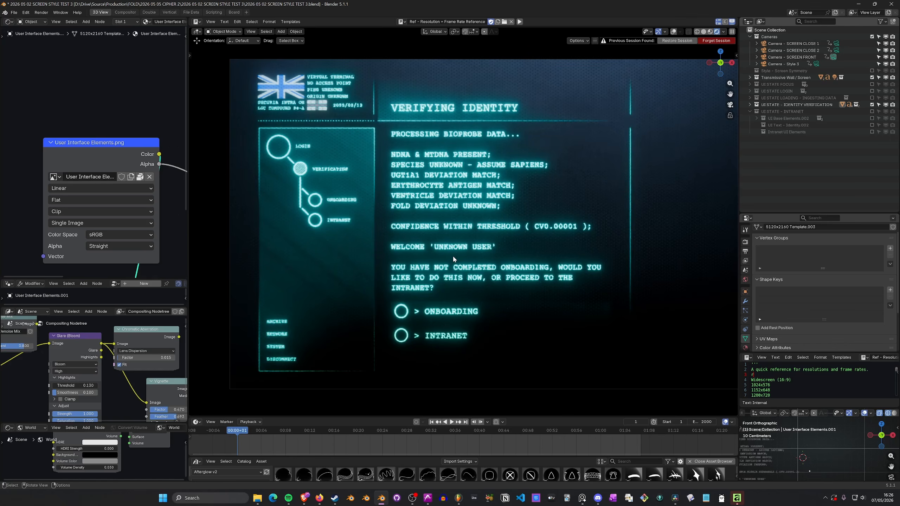
click(455, 190)
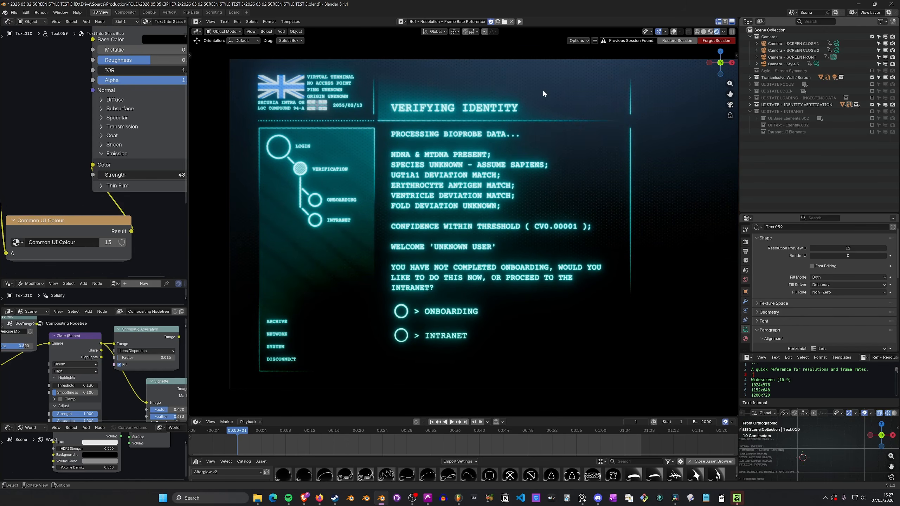
Step: Exclude the UI STATE - IDENTITY VERIFICATION collection and include the UI STATE - INTRANET collection instead
click(872, 104)
click(872, 112)
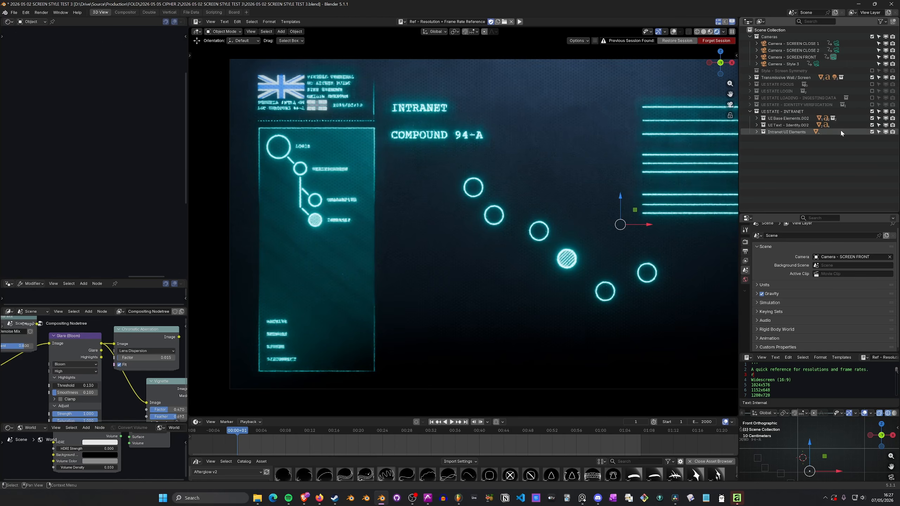
Step: Select Element - Shaded Circle in the Intranet UI Elements collection and move it upward on the intranet screen
click(757, 132)
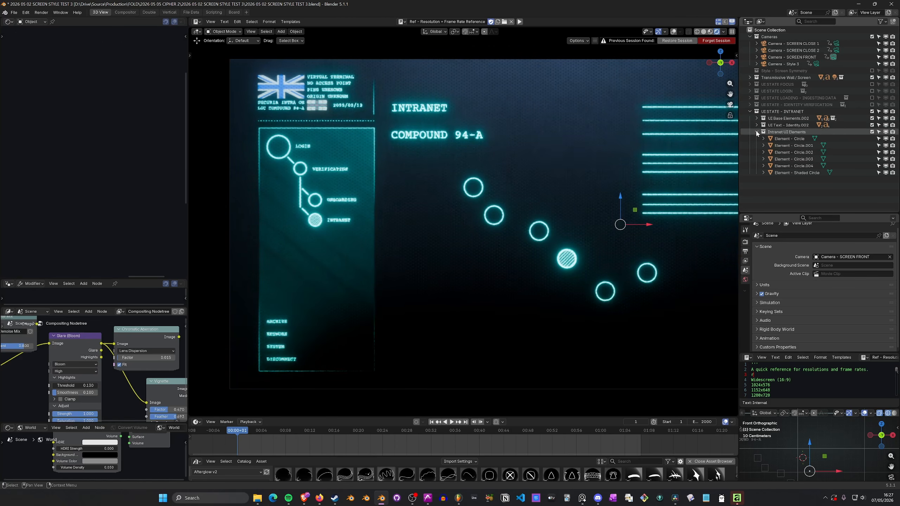
click(797, 173)
key(g)
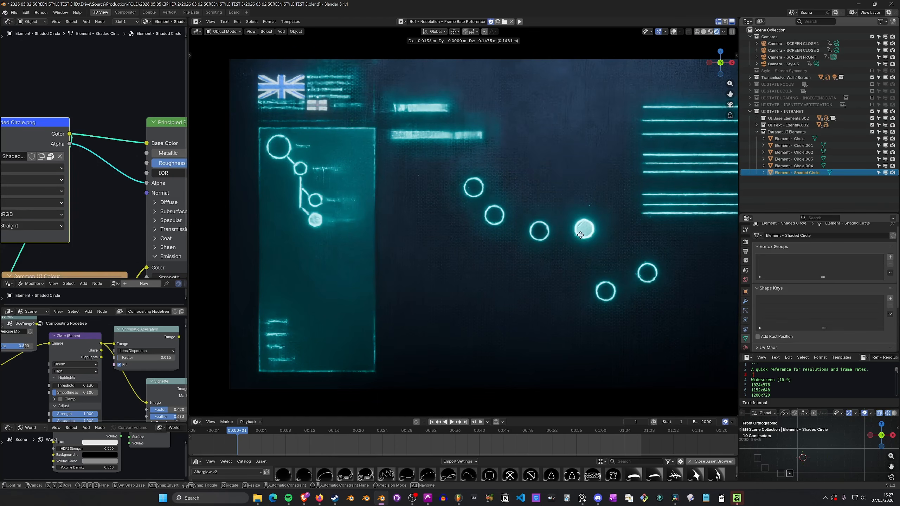